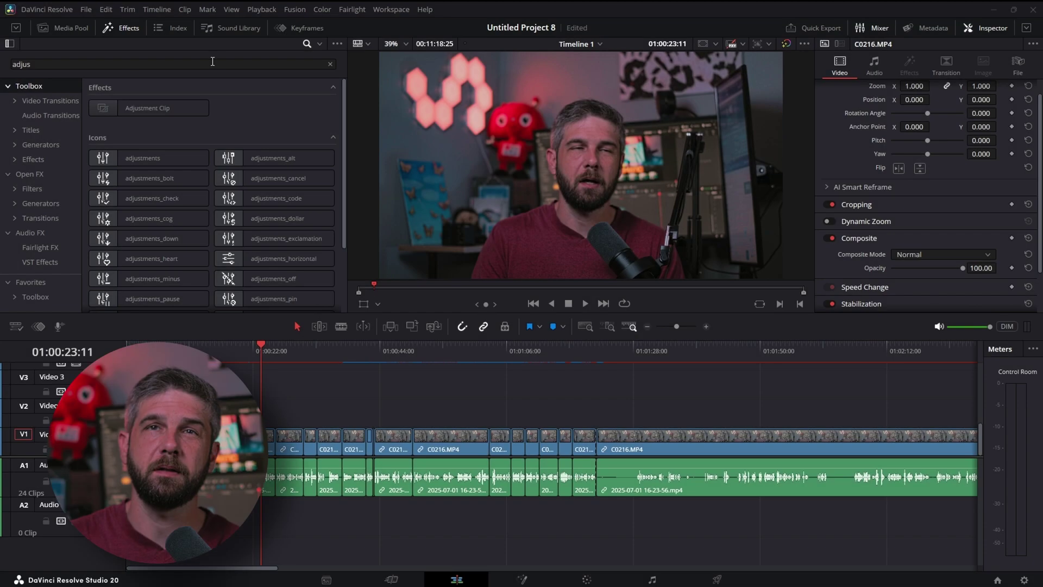
Drop an Adjustment Clip on V2 above the talking-head footage and extend its right edge.
left_click_drag(115, 107, 337, 345)
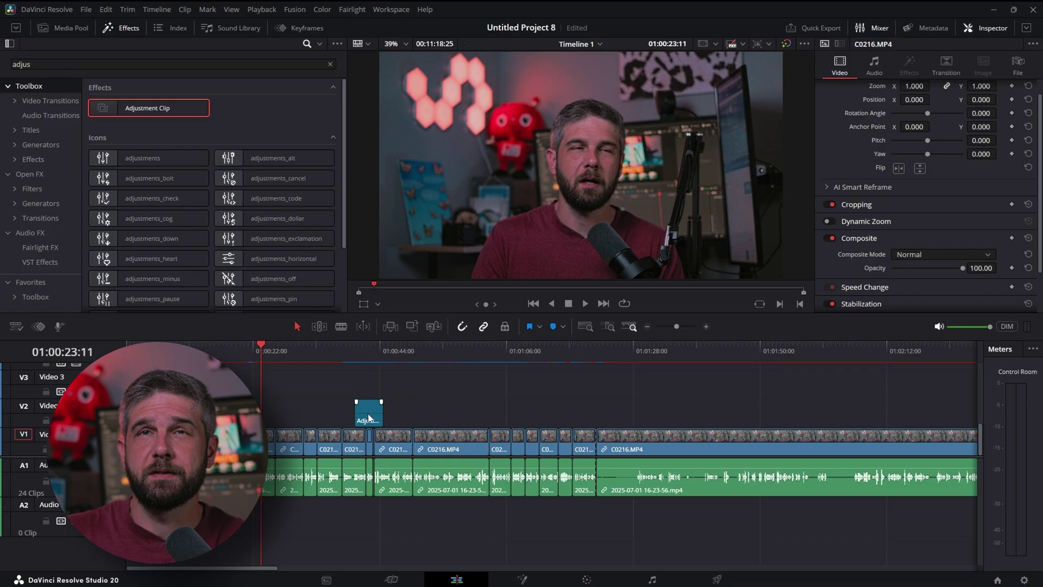
left_click_drag(380, 414, 481, 419)
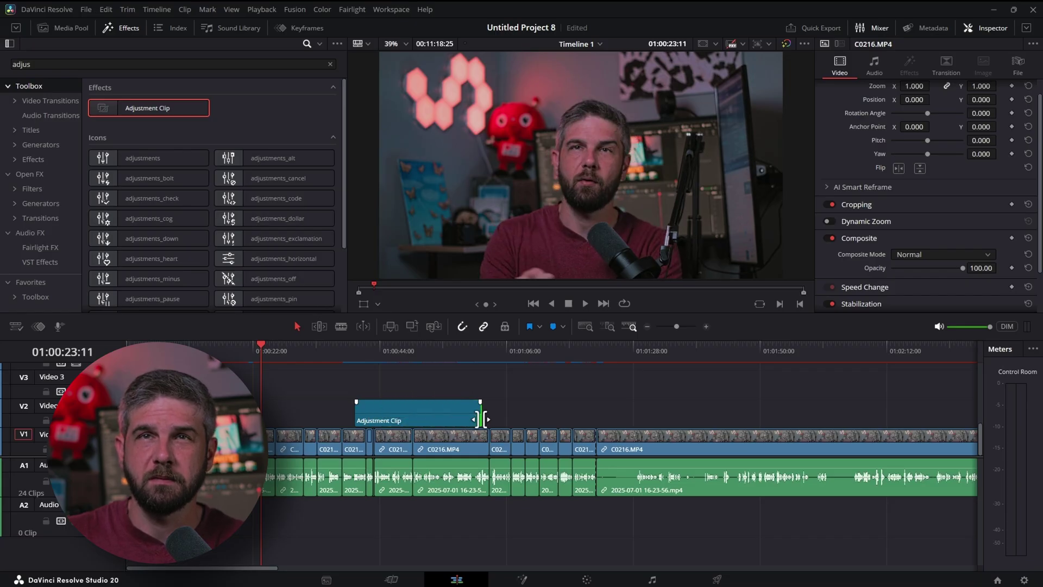
left_click(365, 353)
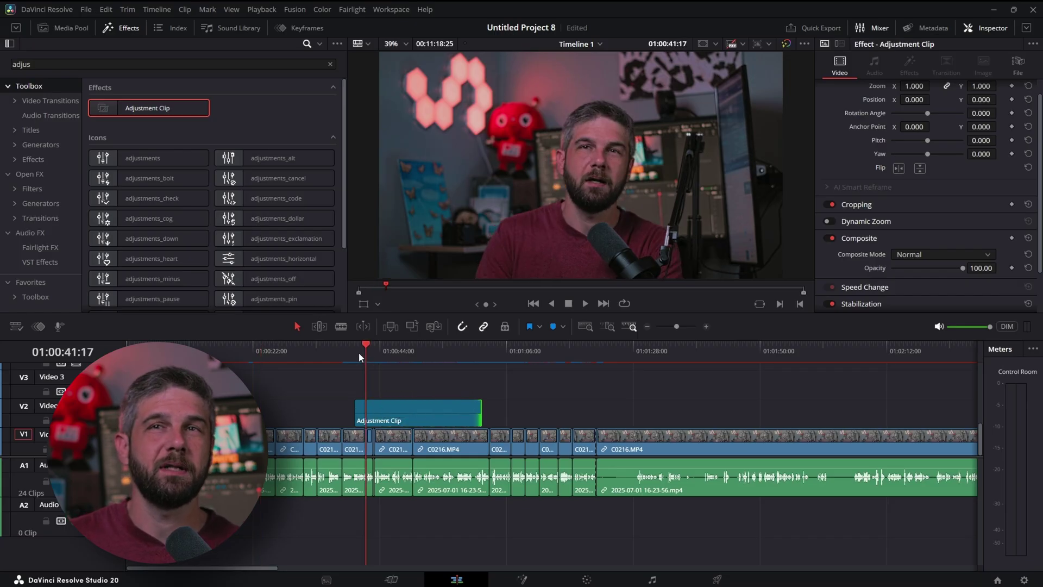
left_click(417, 415)
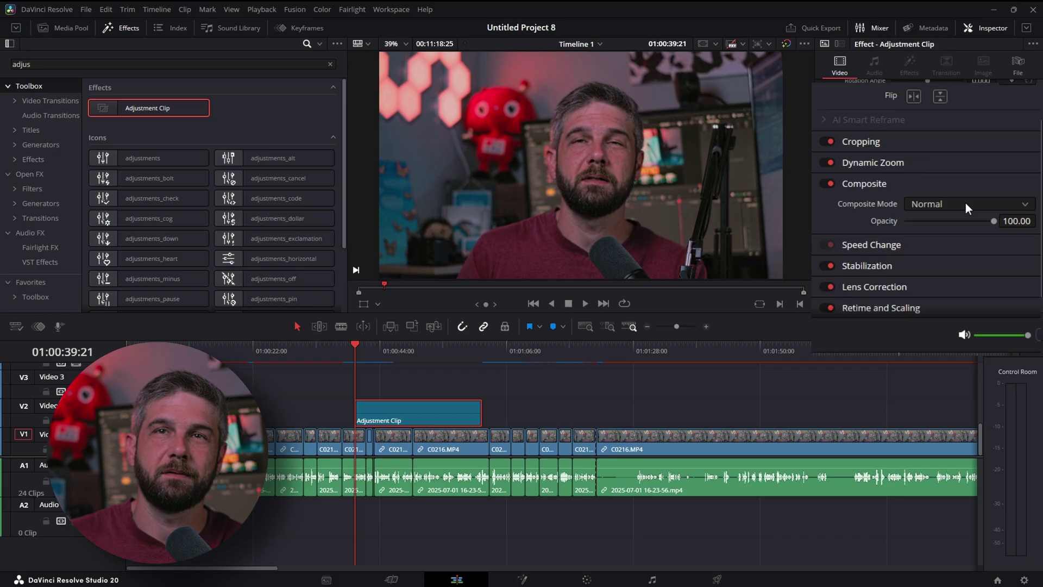
Preview the adjustment clip, then shrink its frame slightly with the viewer transform controls.
left_click(586, 304)
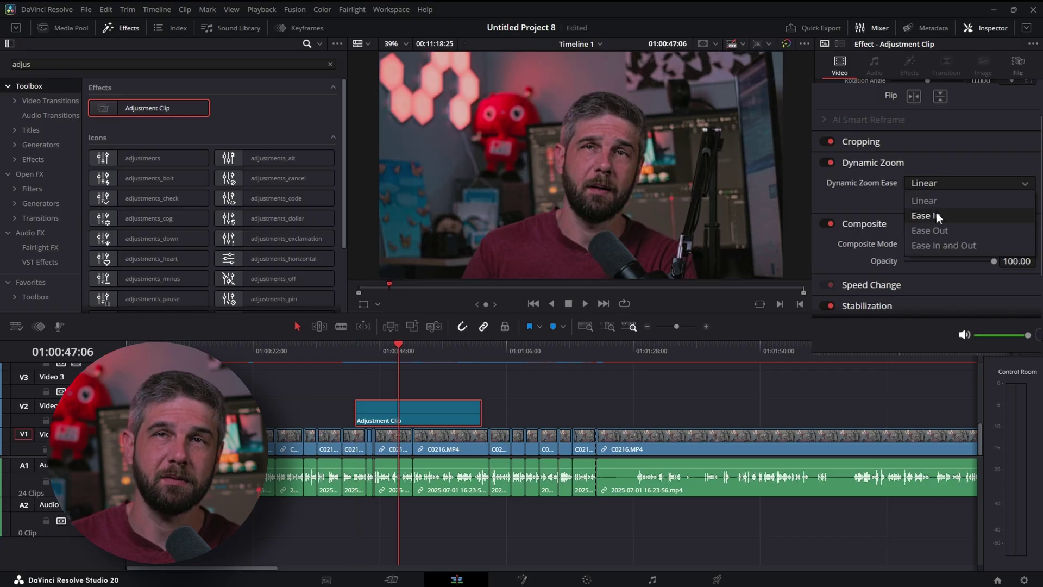
left_click(862, 200)
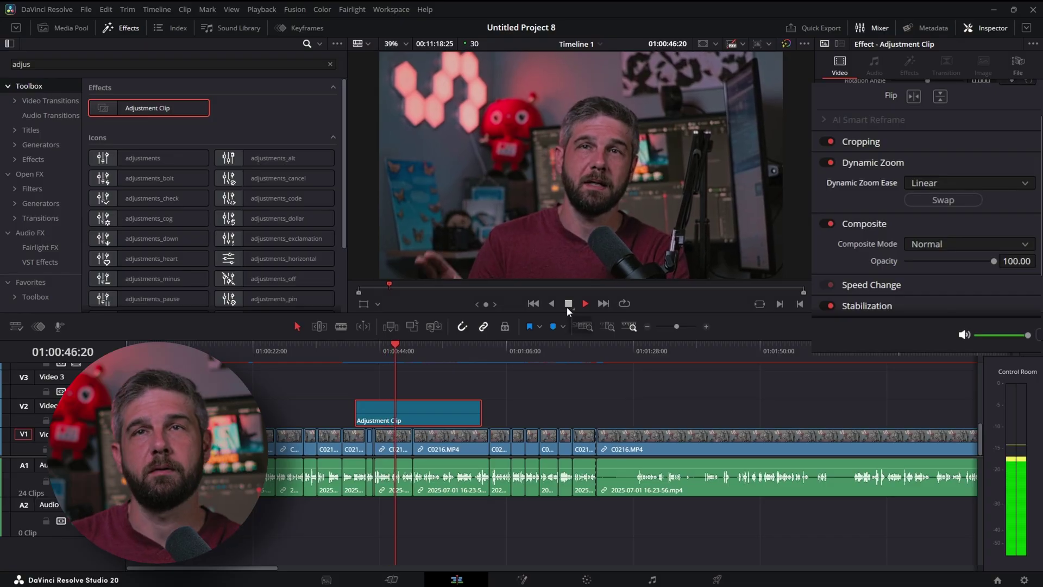
left_click(378, 304)
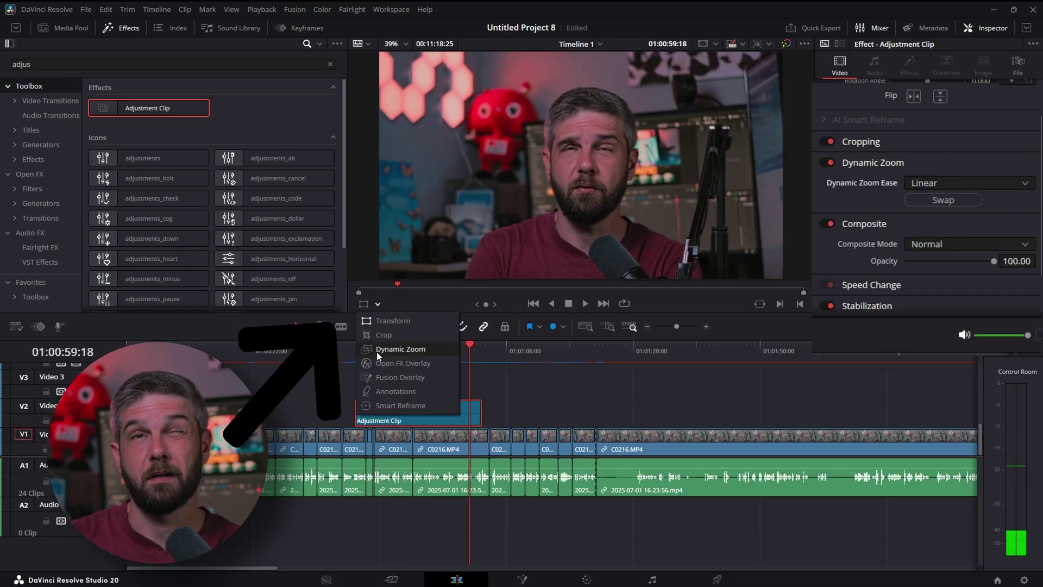
left_click(373, 347)
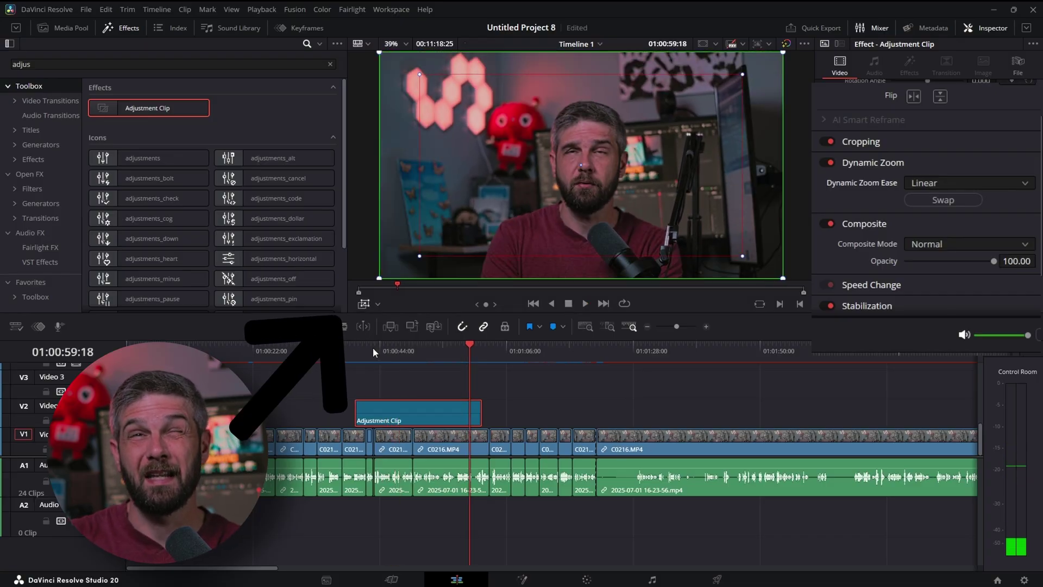
left_click_drag(743, 255, 721, 247)
left_click_drag(465, 347, 354, 352)
left_click(584, 304)
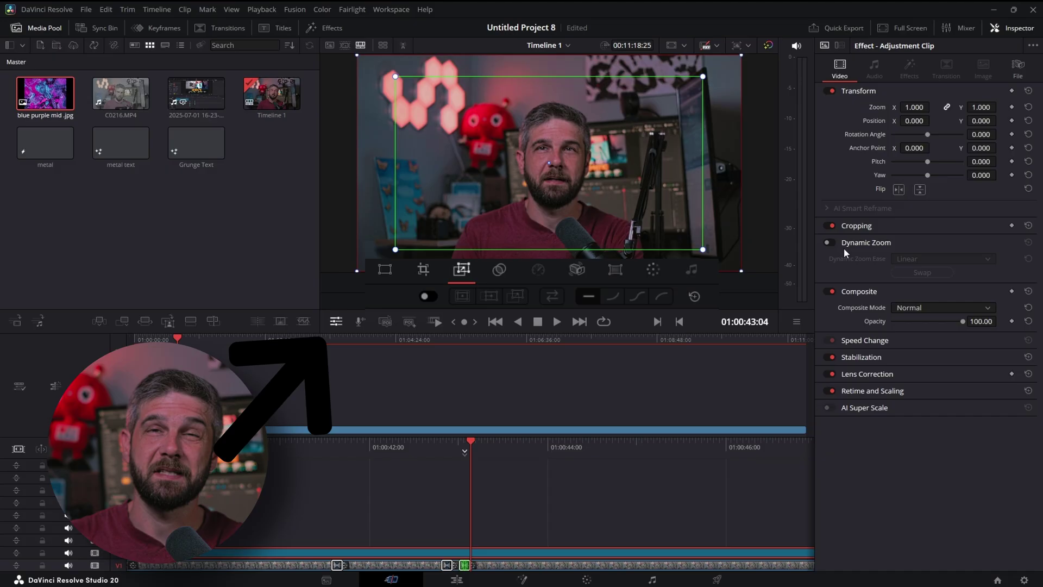
Enable Dynamic Zoom with Linear ease, swap its start and end framing, and play it.
left_click(829, 242)
left_click(979, 260)
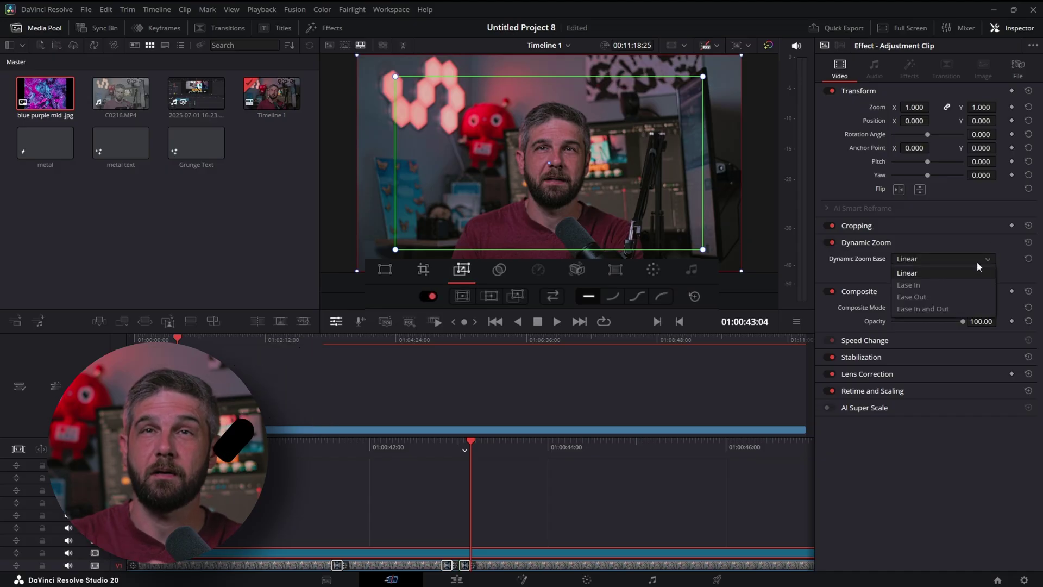
key("Escape")
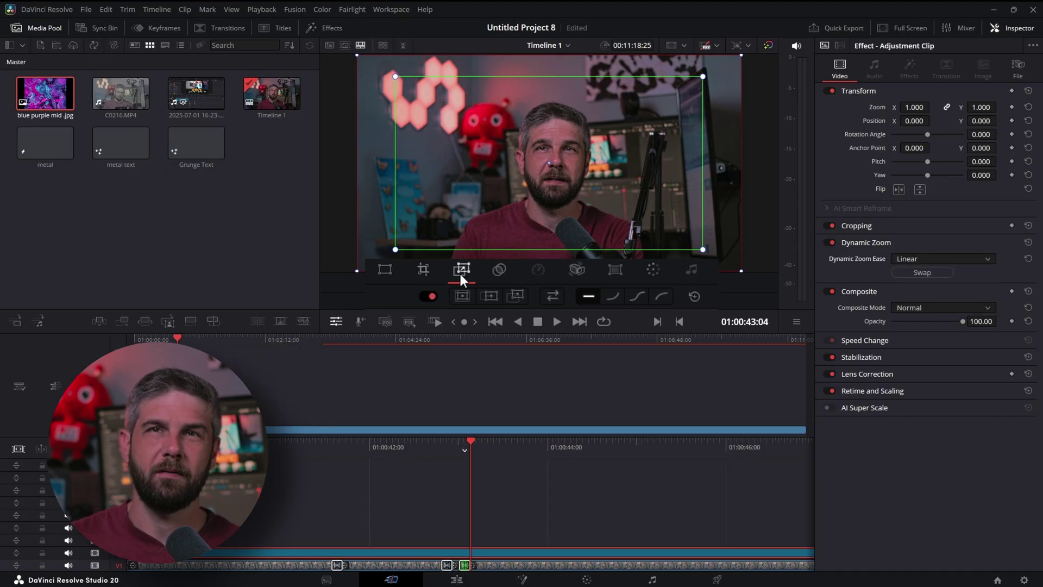
left_click(516, 295)
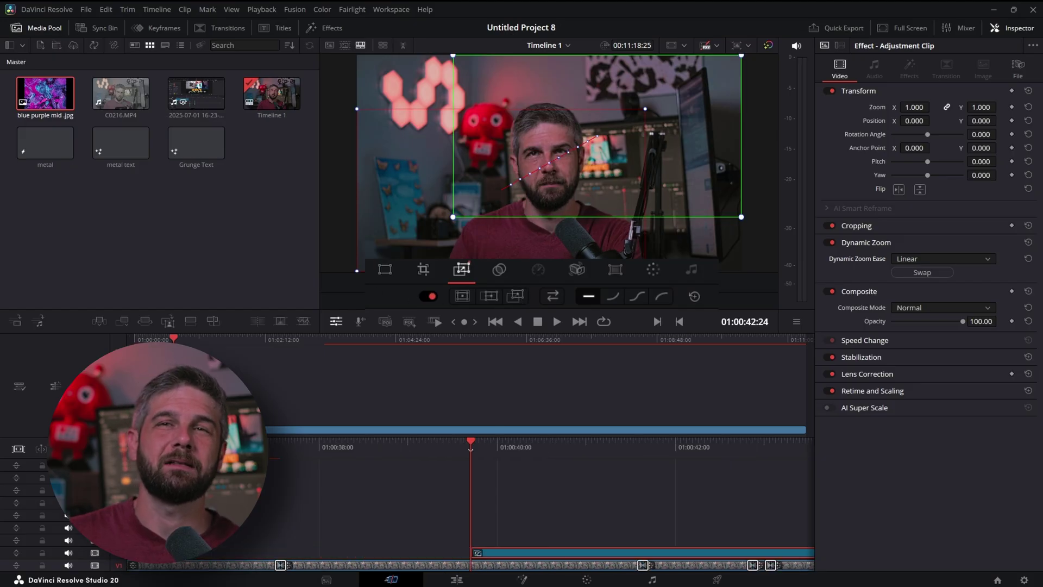
key("Up")
left_click(557, 321)
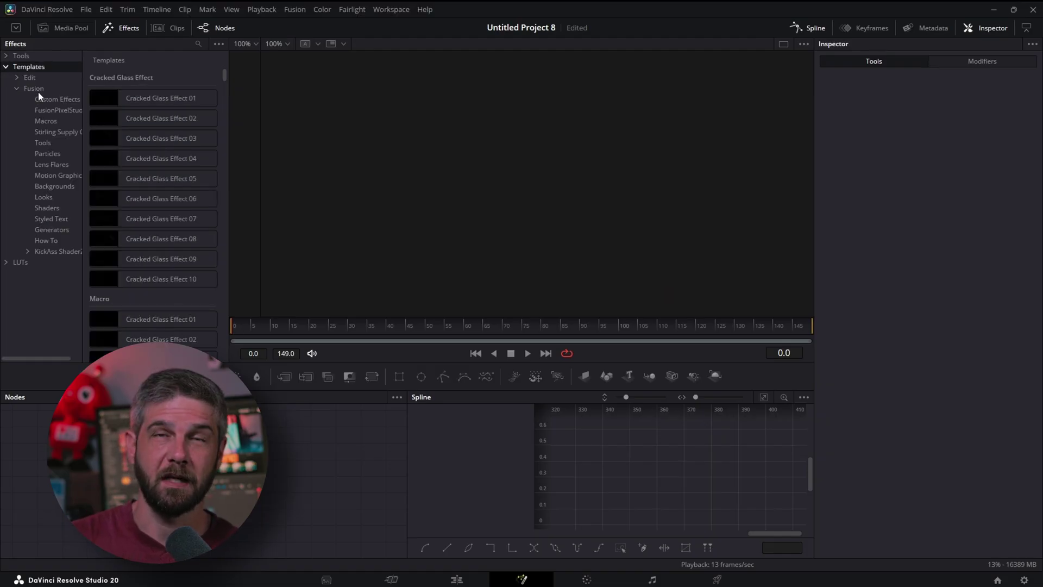
Show the Motion Graphics templates, view and scrub Radar, then delete all its nodes.
left_click(59, 175)
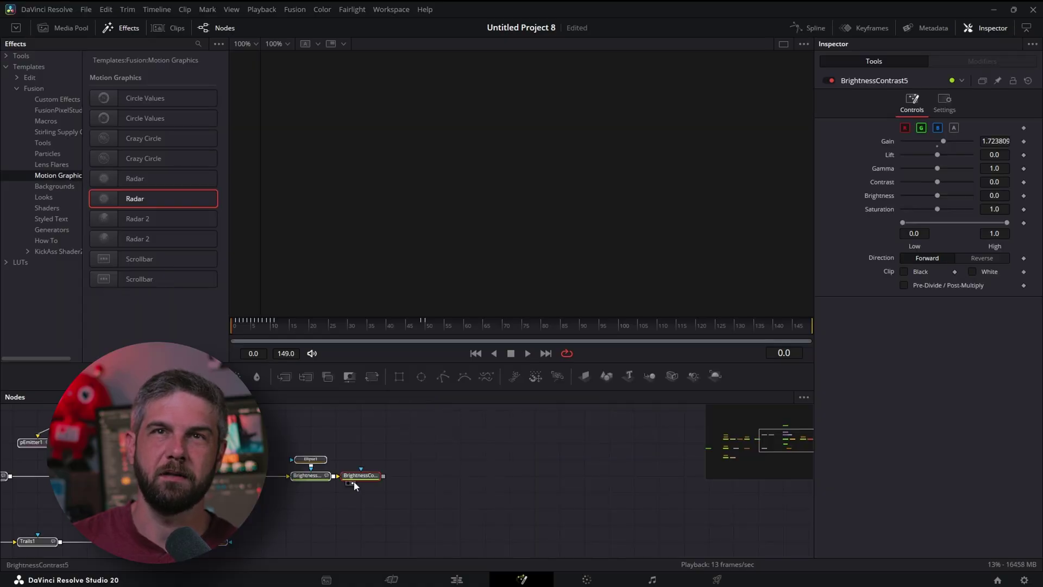
left_click(353, 482)
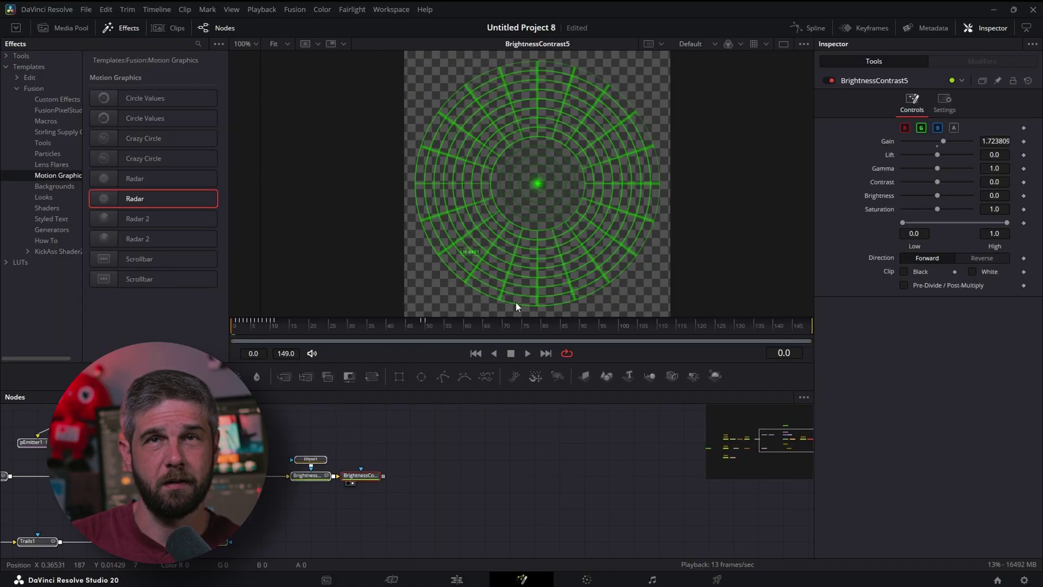
right_click(663, 355)
left_click_drag(236, 324, 266, 336)
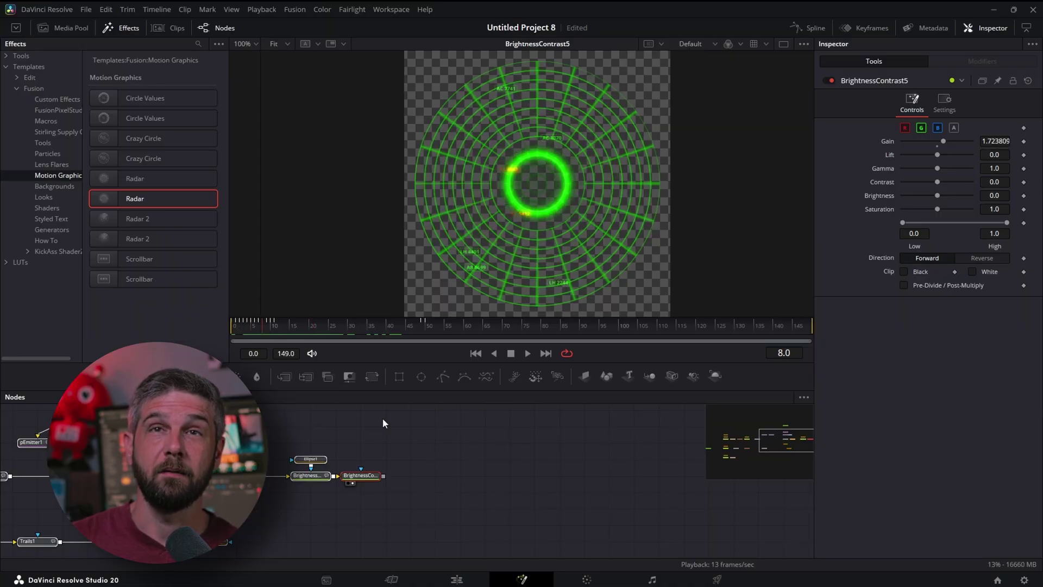
key("ctrl+a")
key("Delete")
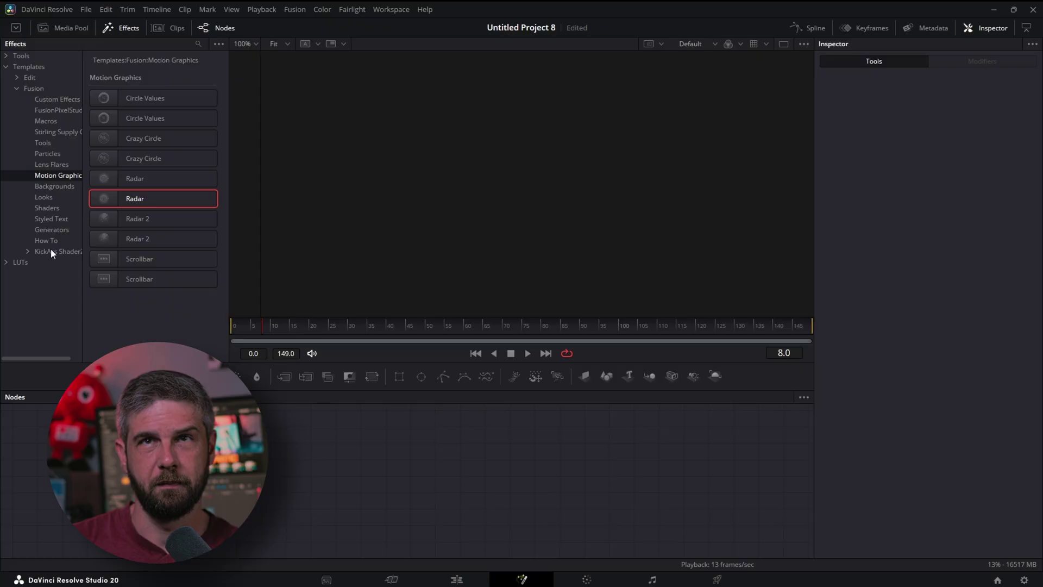
Show the Shaders templates, drag Chrome into the Nodes panel to preview it, then delete it.
left_click(47, 208)
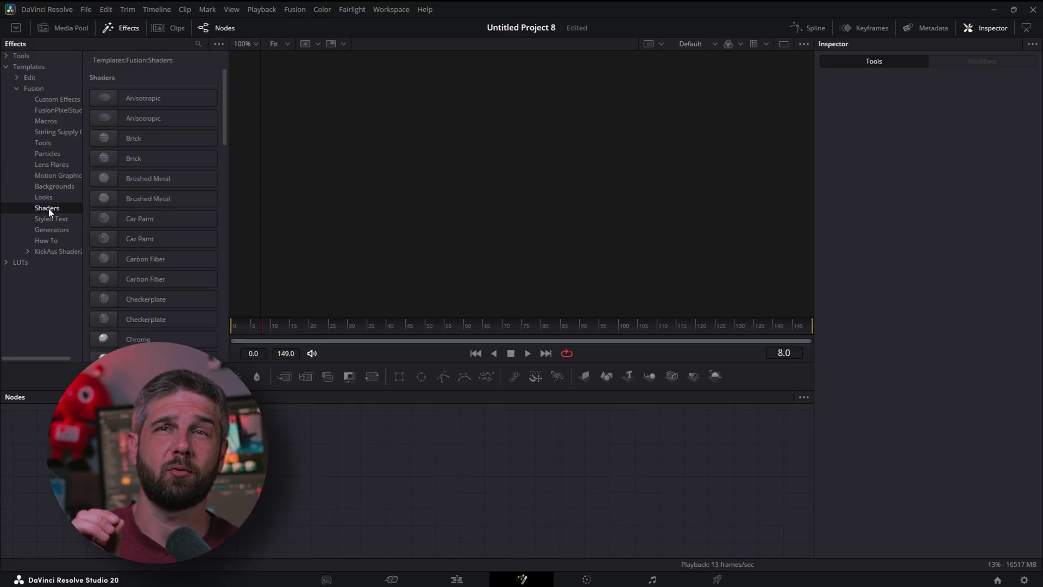
scroll(93, 191, "down", 3)
left_click_drag(138, 239, 354, 482)
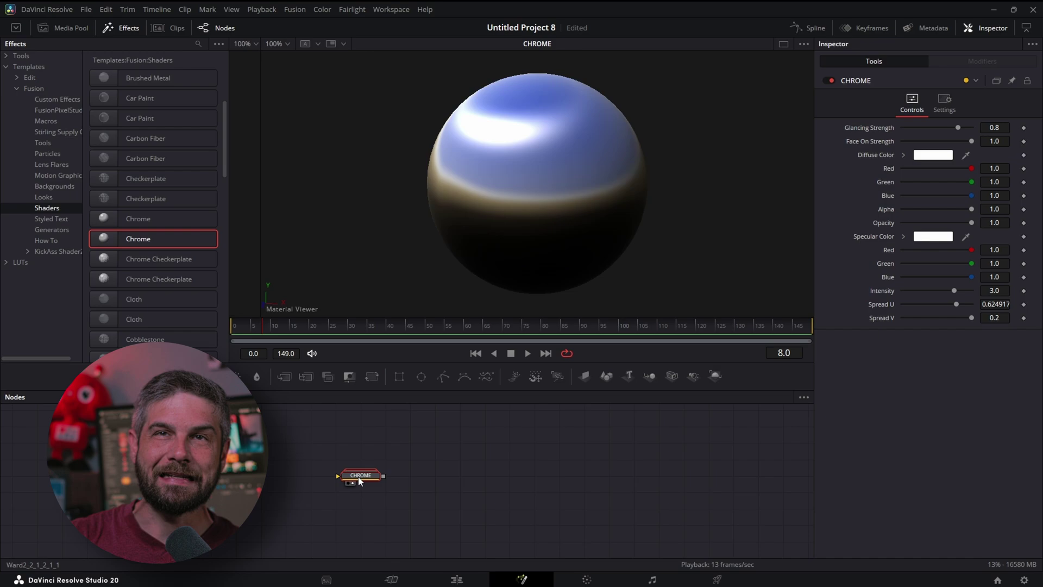
key("Delete")
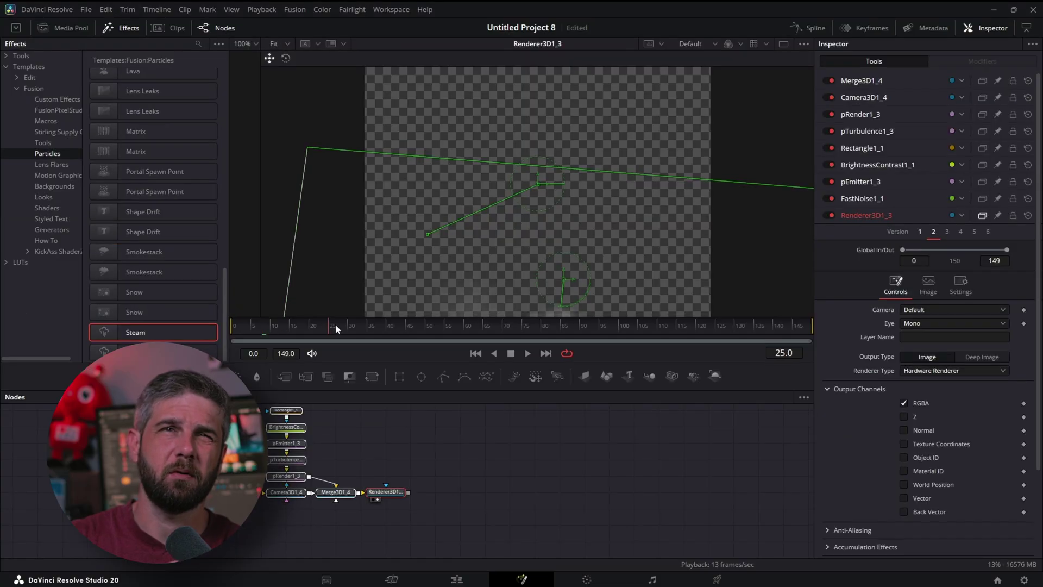
Scrub through the particle animation to preview it.
left_click_drag(334, 324, 610, 317)
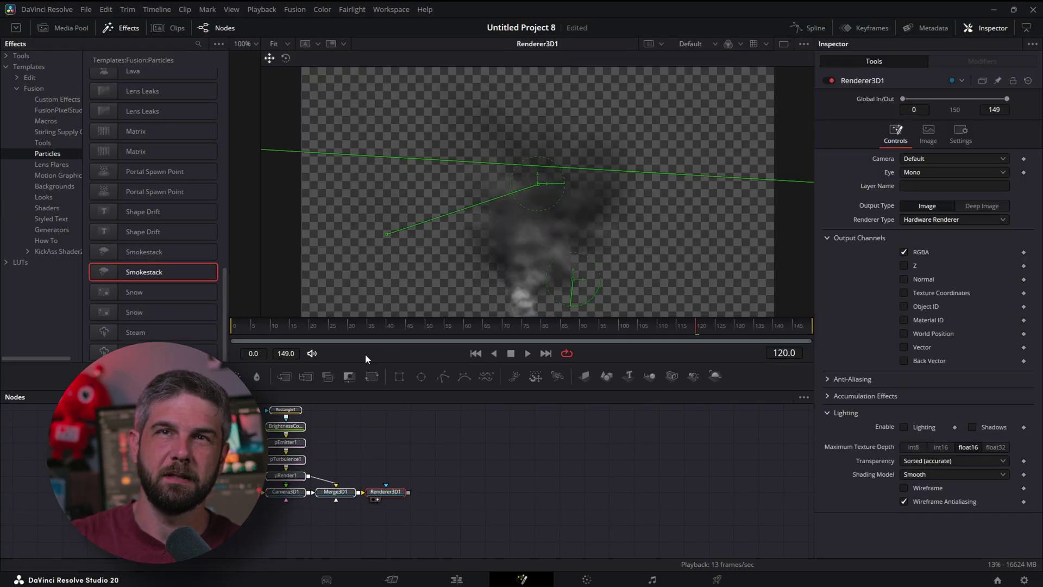
left_click_drag(260, 328, 535, 322)
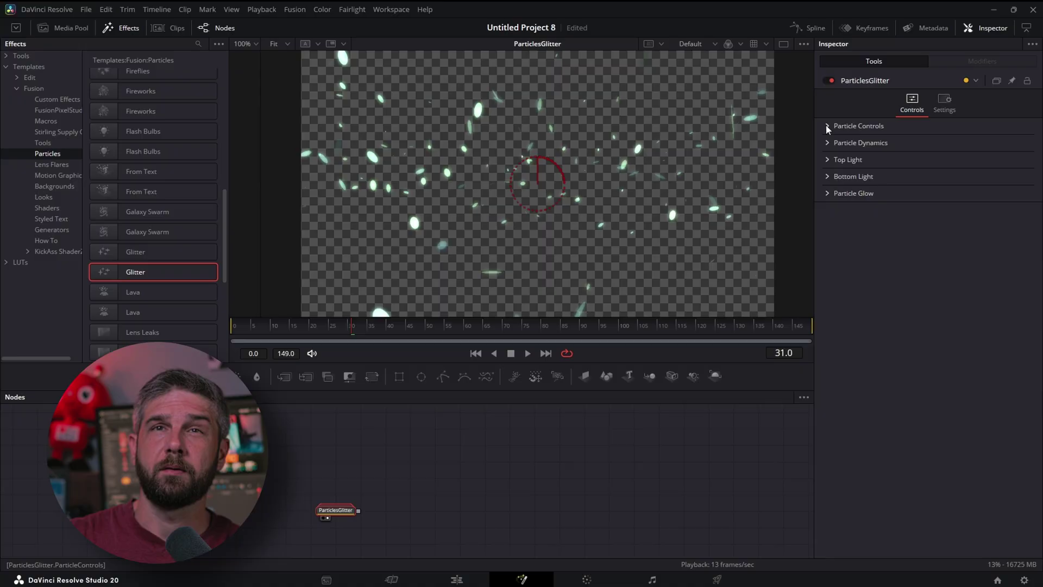
left_click(829, 126)
left_click(828, 126)
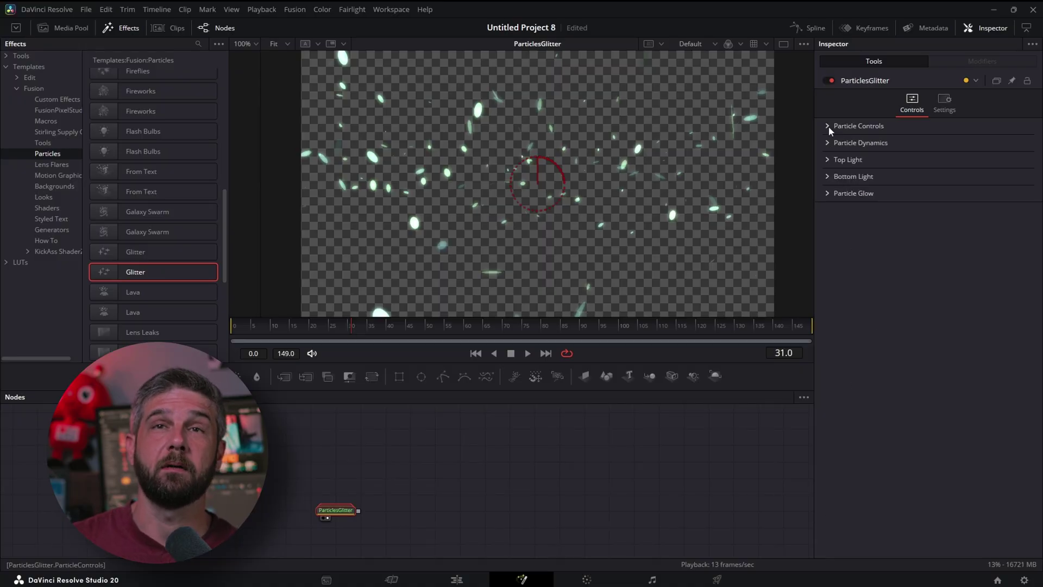
Set the top light to dark red and the bottom light to dark maroon.
left_click(827, 159)
left_click(919, 189)
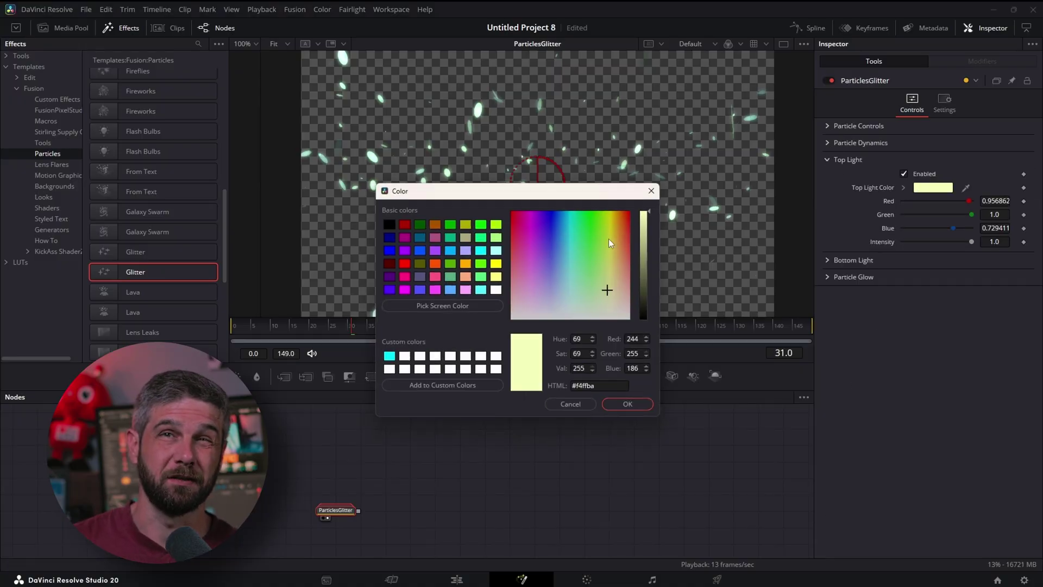
left_click(405, 224)
left_click(632, 404)
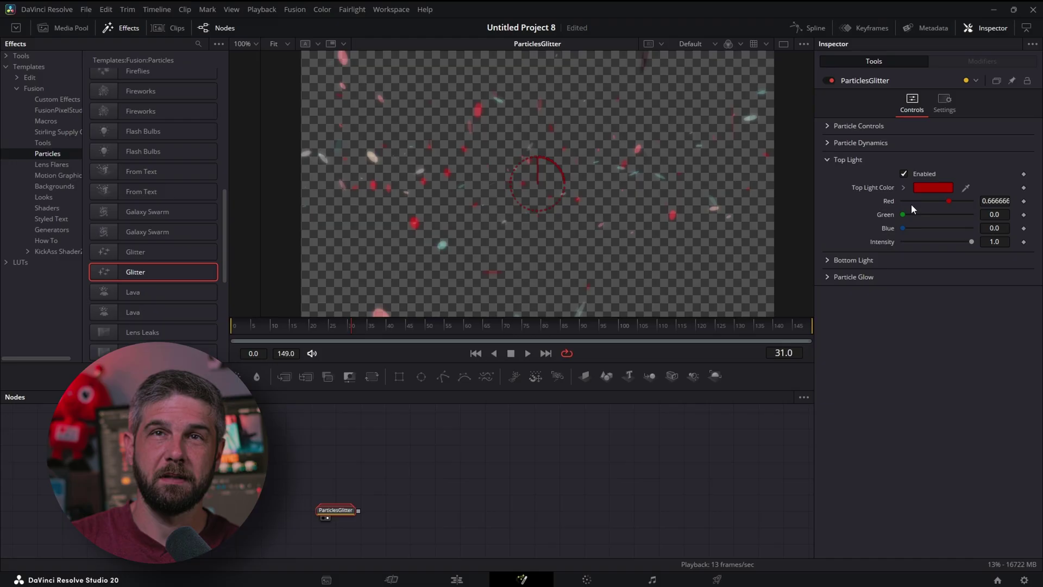
left_click(828, 260)
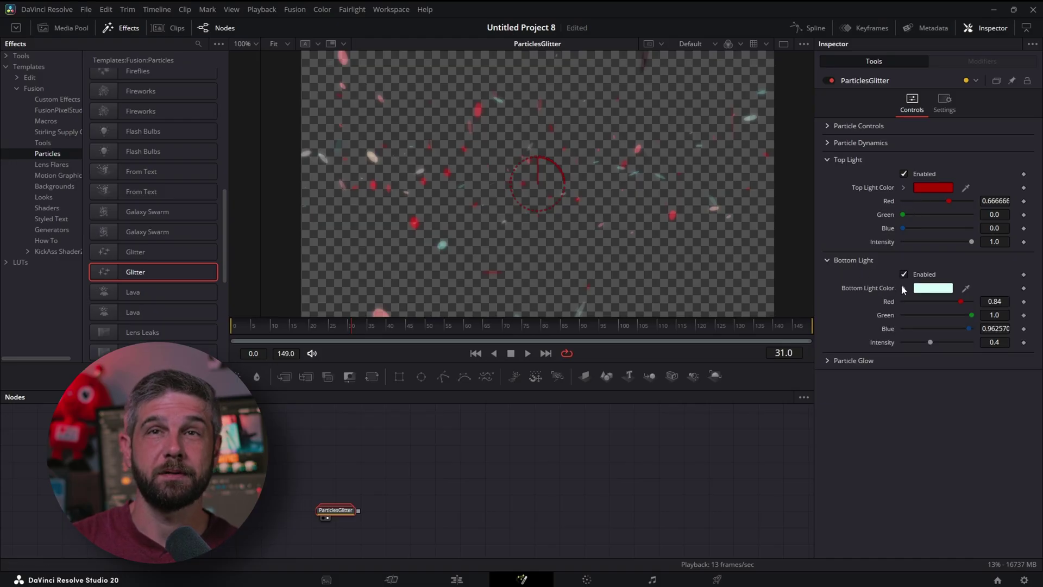
left_click(926, 289)
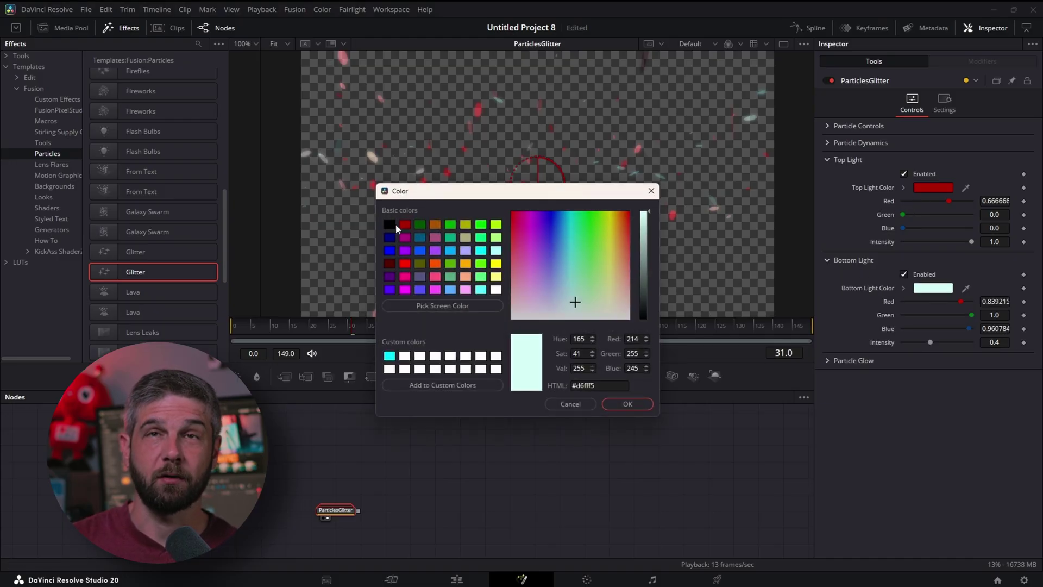
left_click(388, 264)
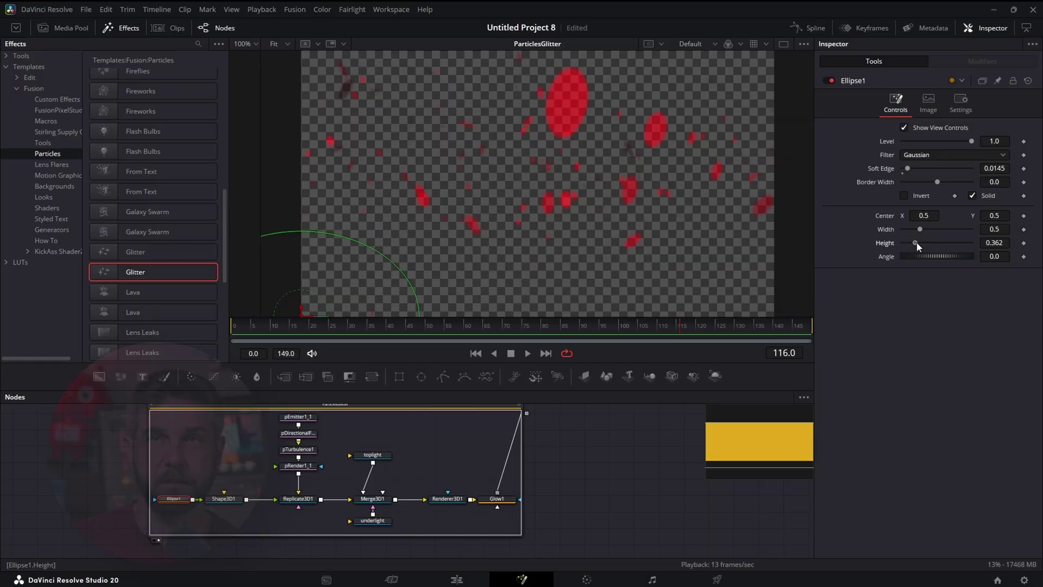
Flatten the ellipse to width 0.913 and height 0.047, then scrub to preview the streaks.
left_click_drag(920, 229, 934, 229)
left_click_drag(914, 243, 903, 242)
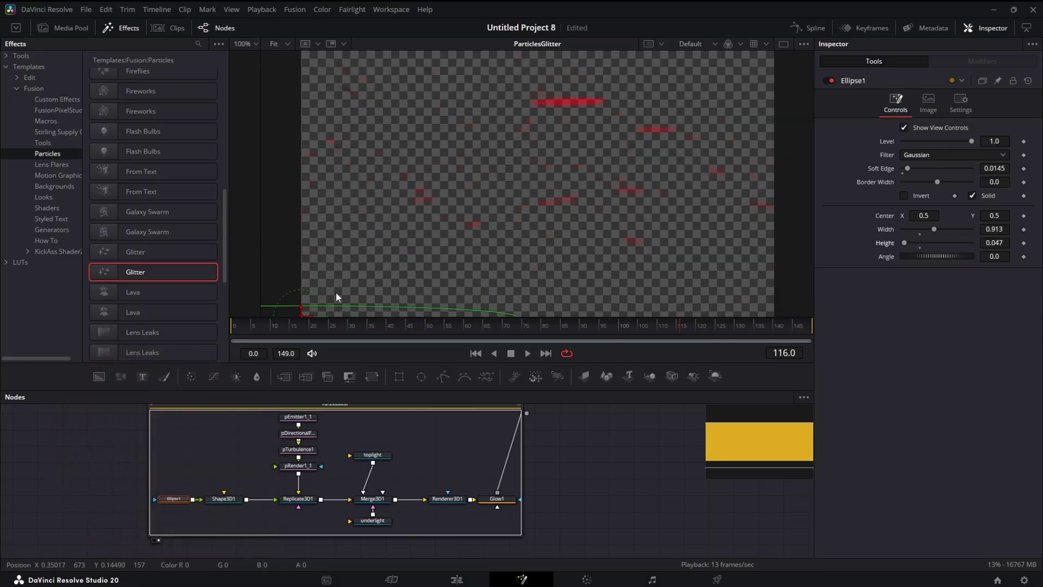
left_click_drag(259, 327, 449, 327)
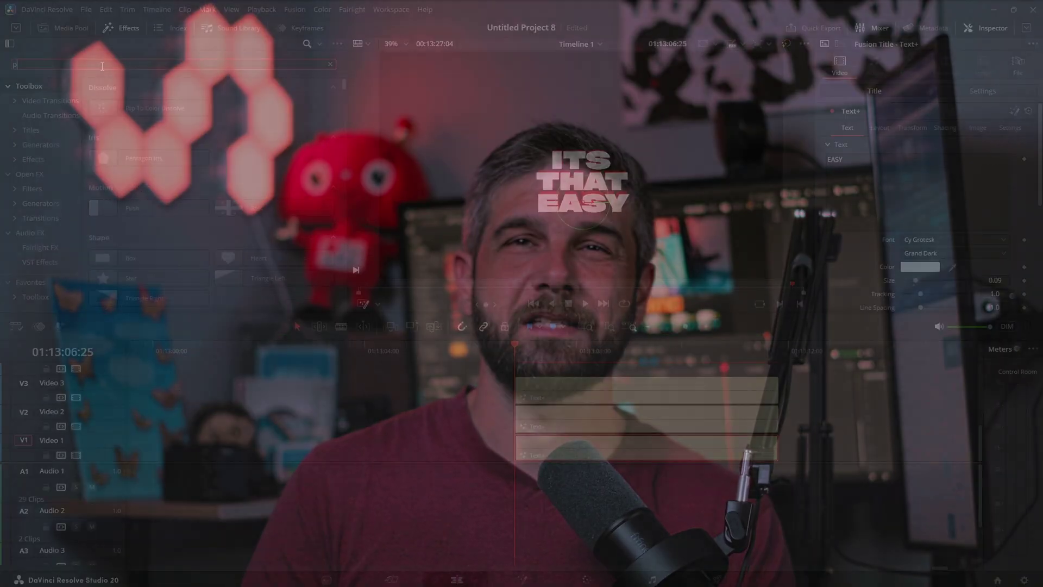
Search for Push and drop it at the start of the V1, V2 and V3 title clips.
type("ush")
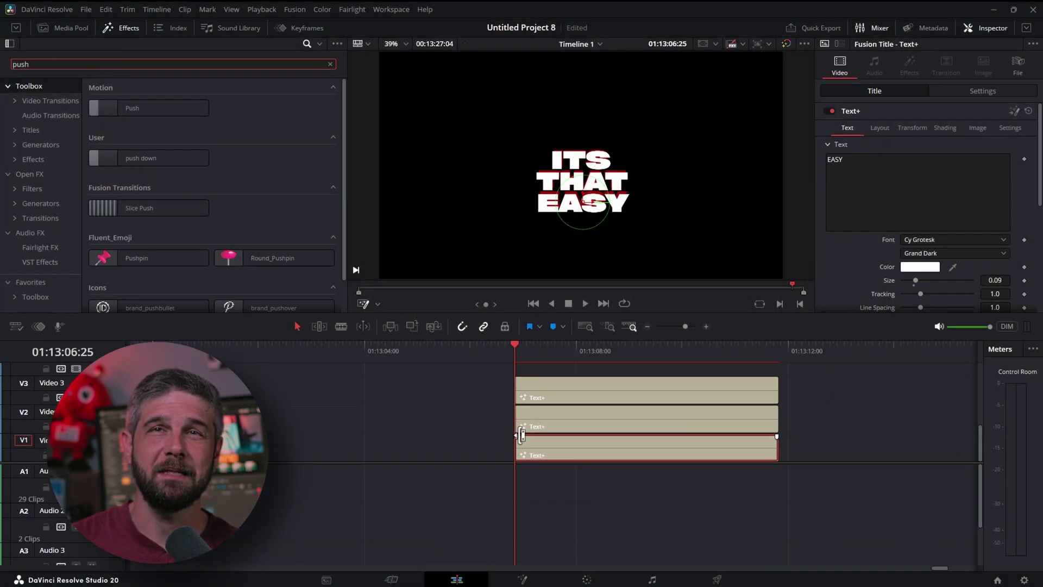
left_click_drag(133, 108, 517, 437)
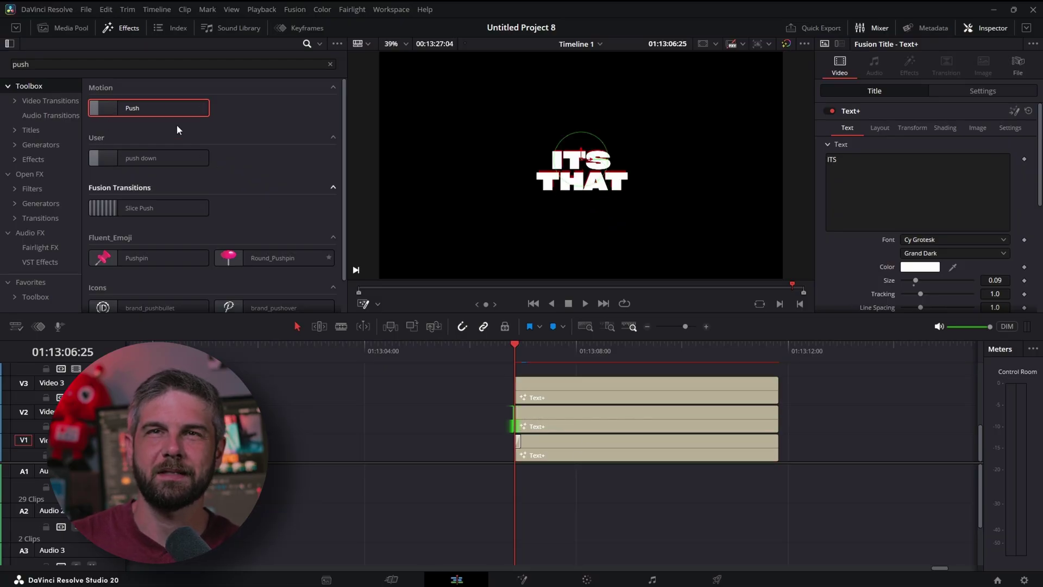
left_click_drag(133, 107, 525, 424)
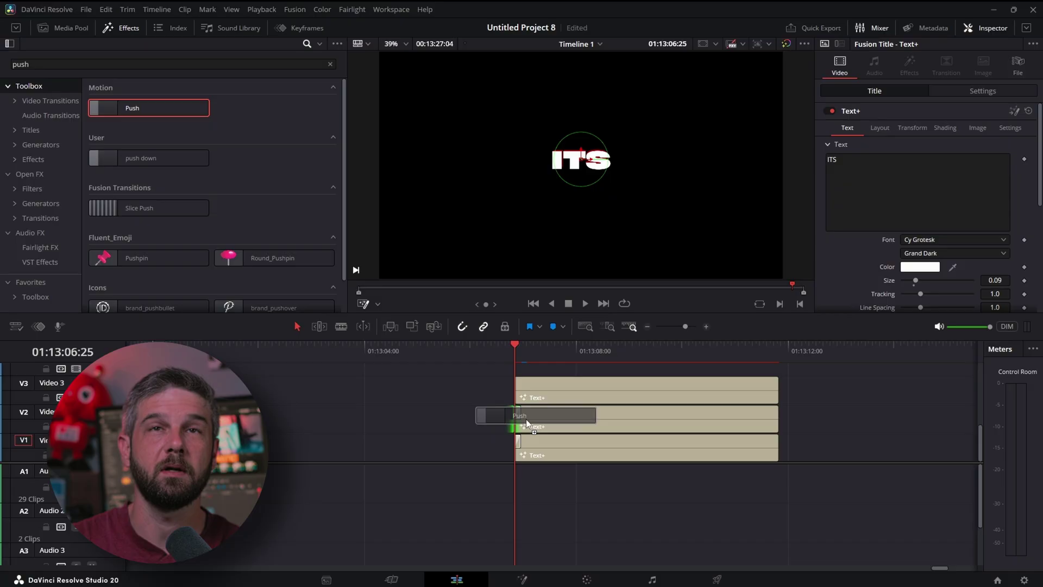
left_click_drag(93, 107, 520, 385)
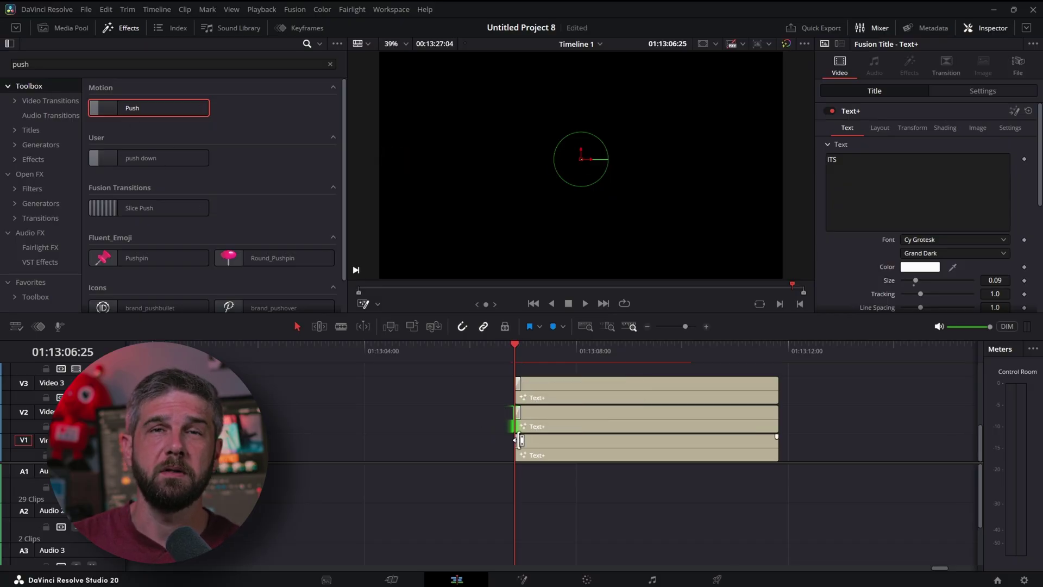
Set the Push transition's ease to In & Out.
left_click(519, 387)
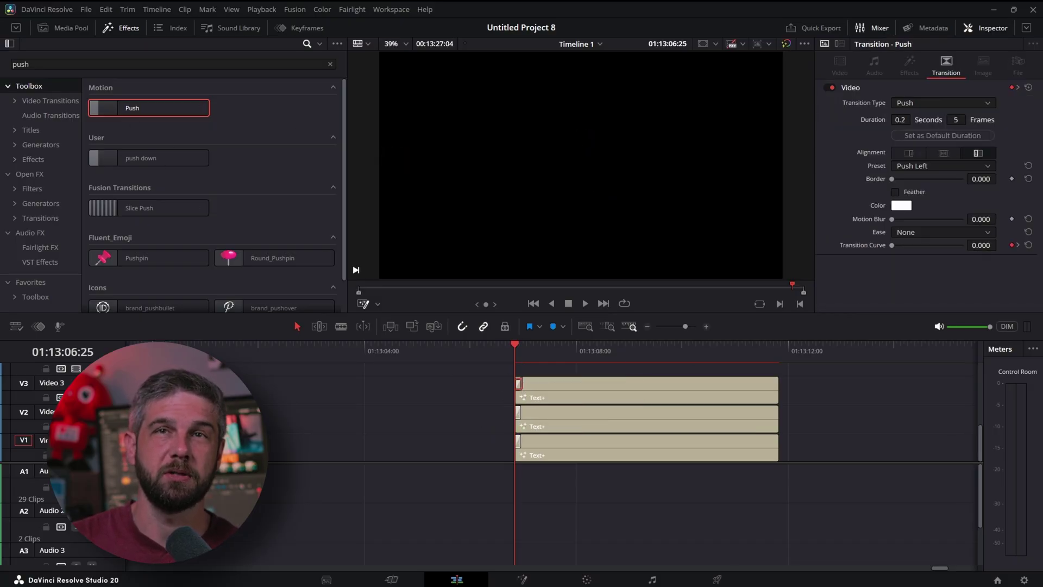
left_click(516, 413)
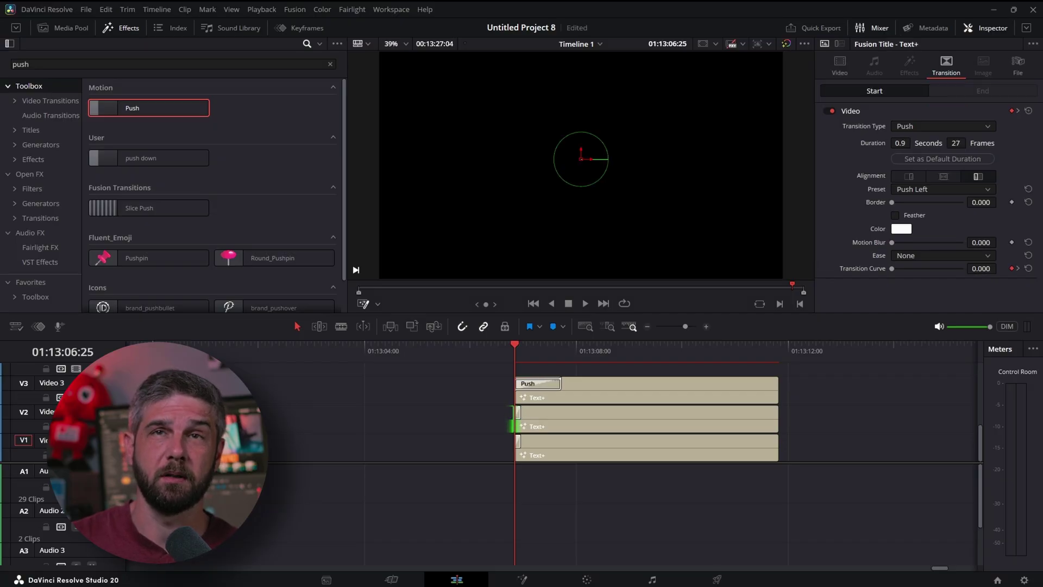
left_click(518, 441)
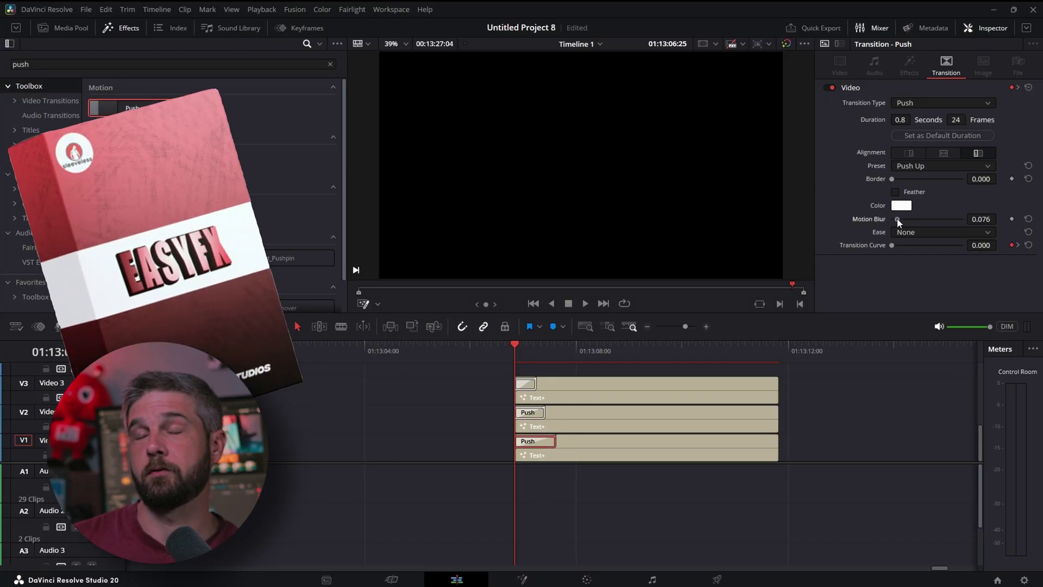
left_click(942, 232)
left_click(926, 278)
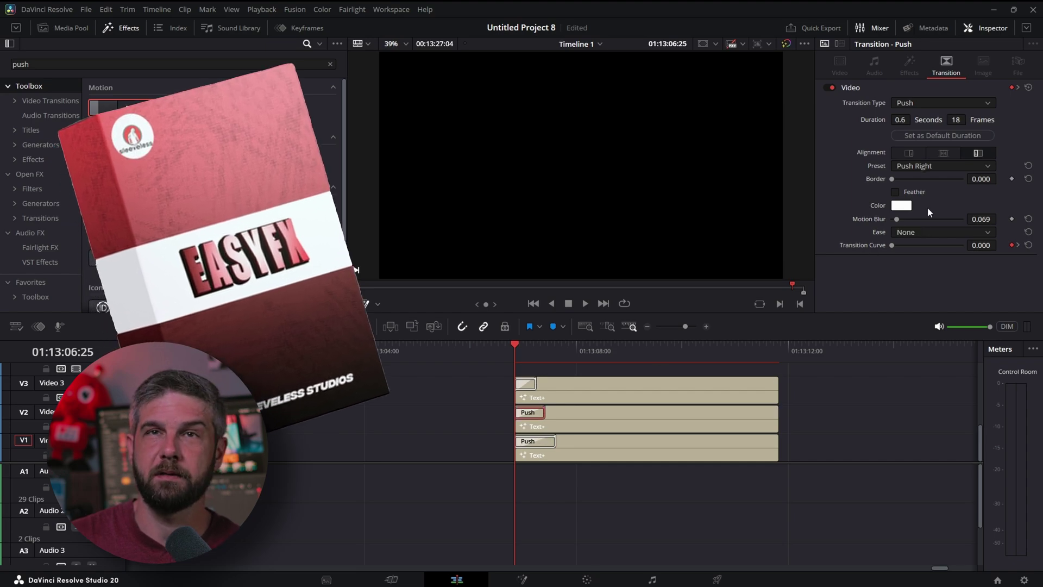
left_click(903, 232)
left_click(920, 276)
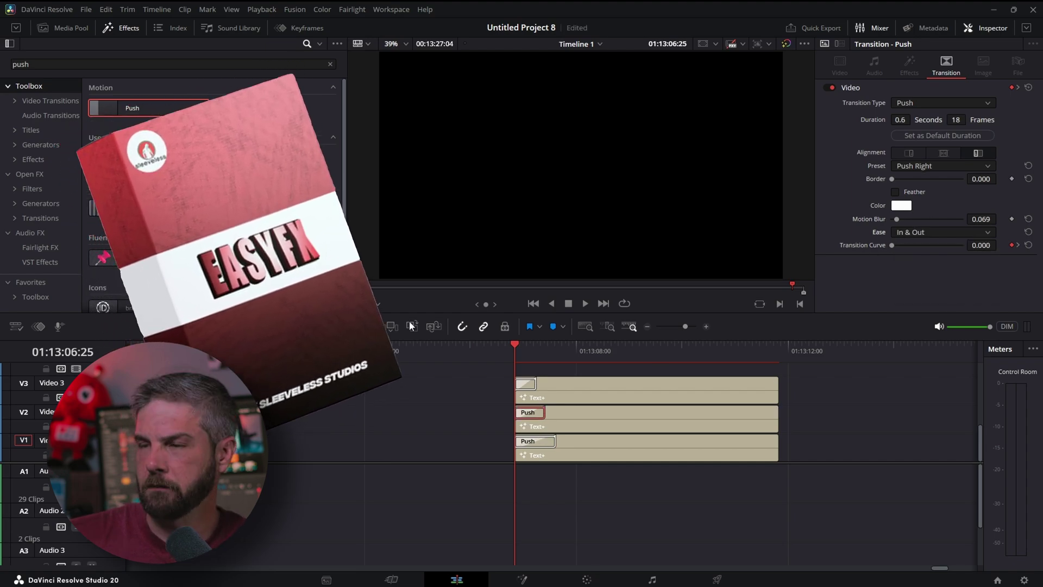
Add a Disarrange transition at the V1 edit point and play it back.
left_click(585, 303)
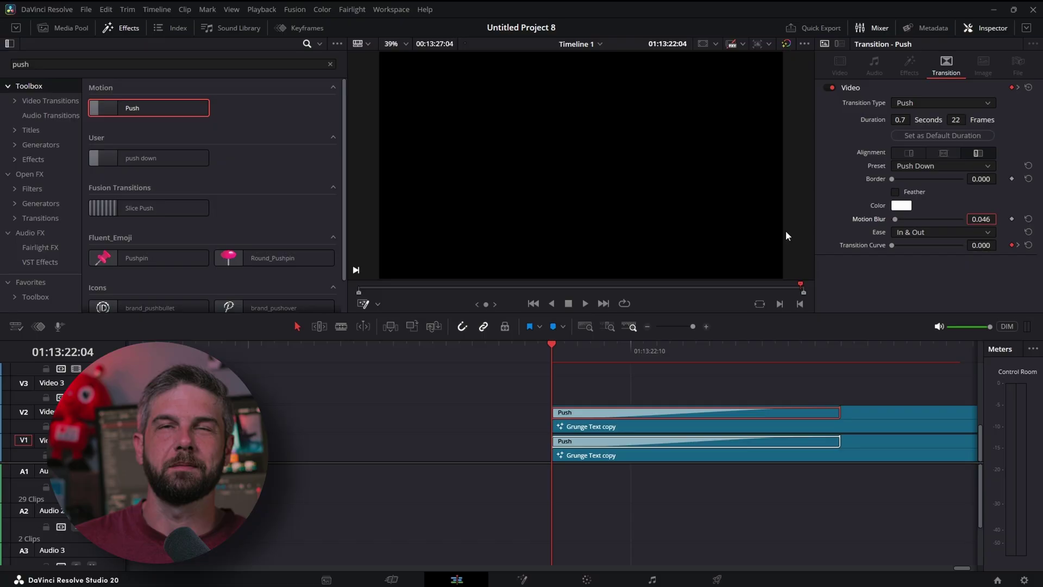
left_click_drag(688, 324, 682, 328)
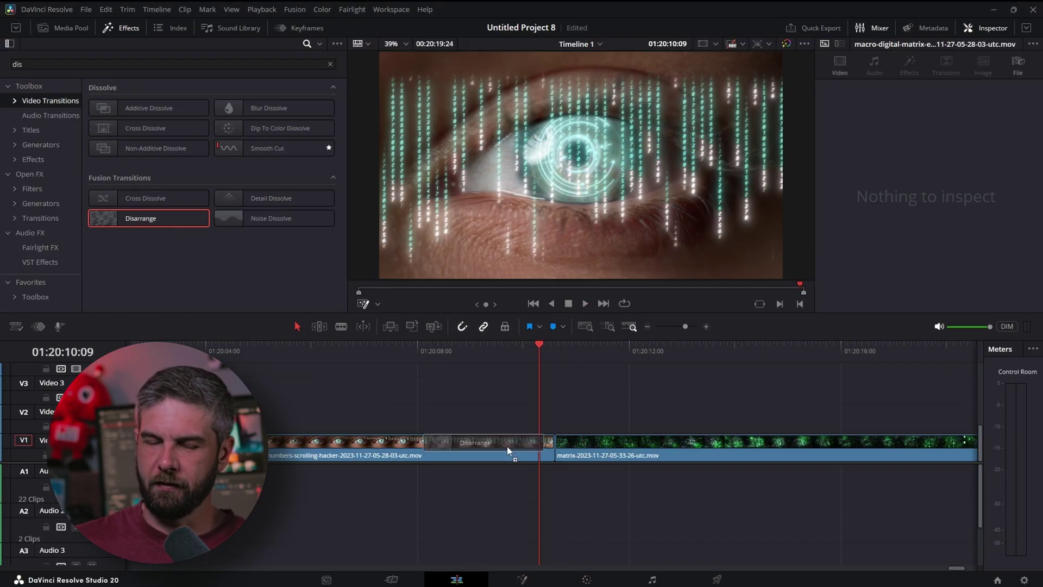
left_click_drag(507, 445, 549, 443)
left_click(553, 441)
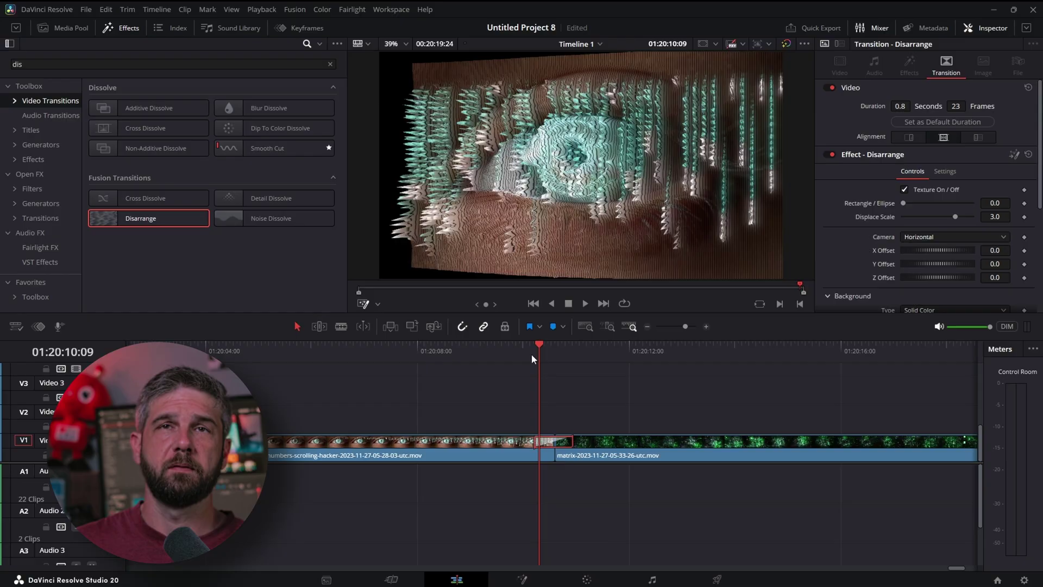
left_click(438, 353)
left_click(585, 303)
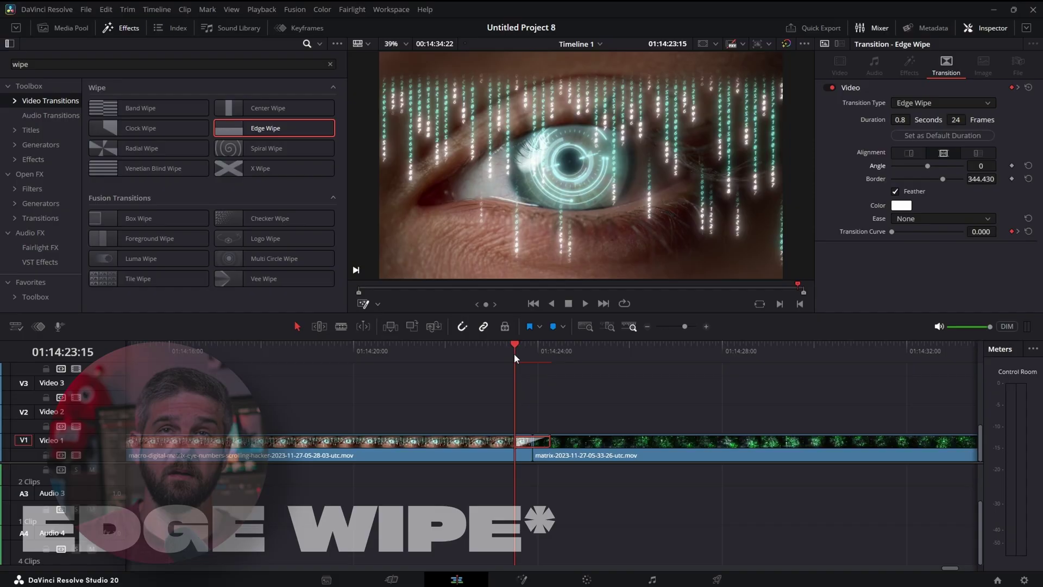
Rotate the Edge Wipe angle from the transition's start to its end and preview the keyframed wipe.
key("space")
key("space")
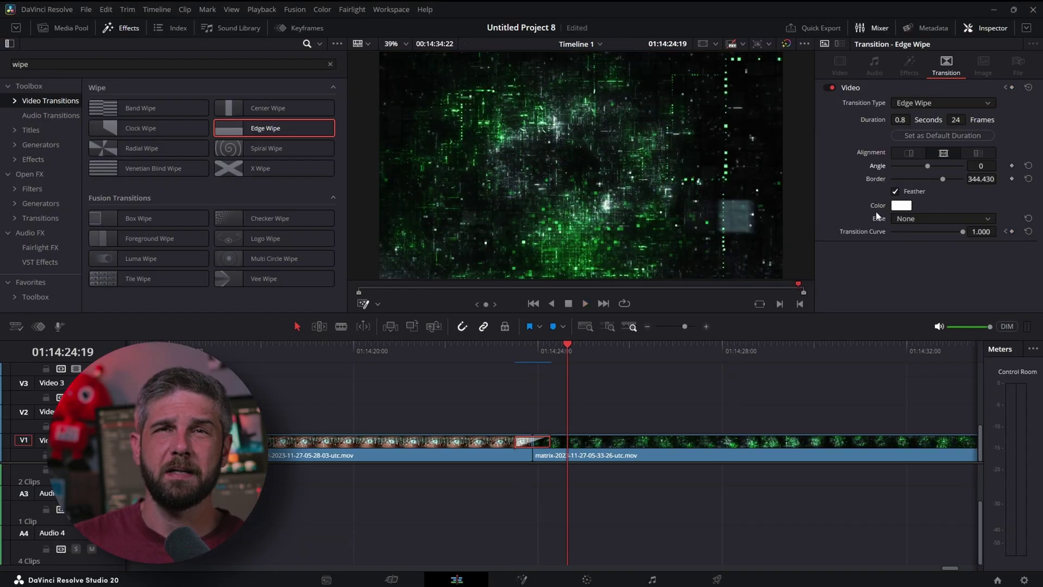
left_click(519, 361)
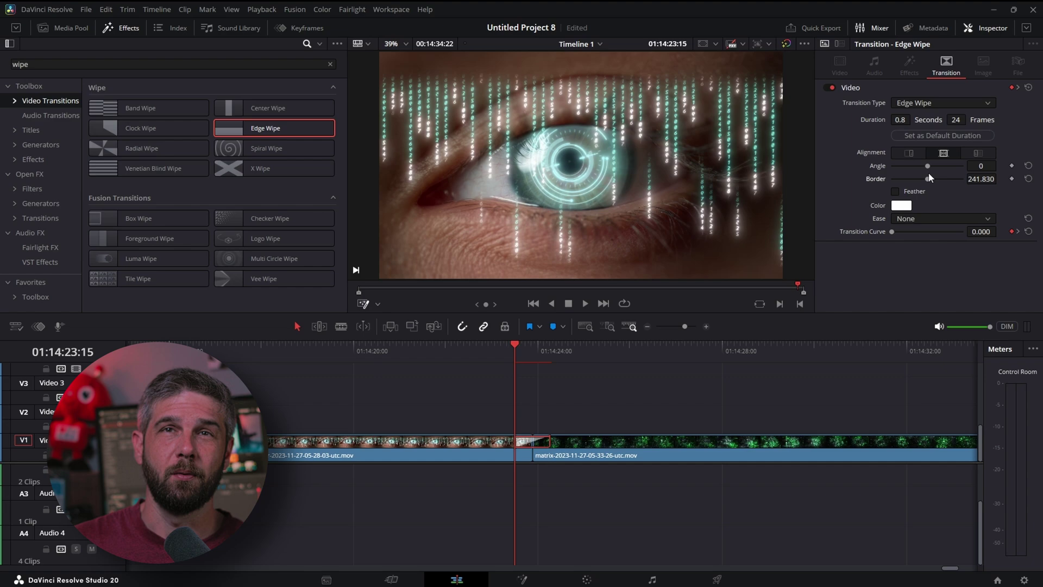
left_click_drag(980, 166, 976, 166)
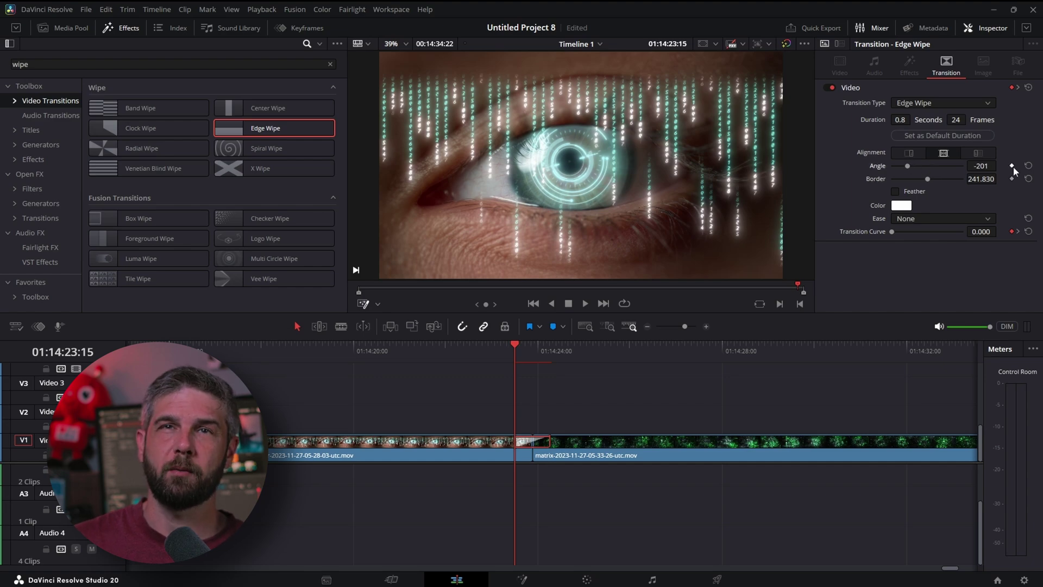
left_click(550, 357)
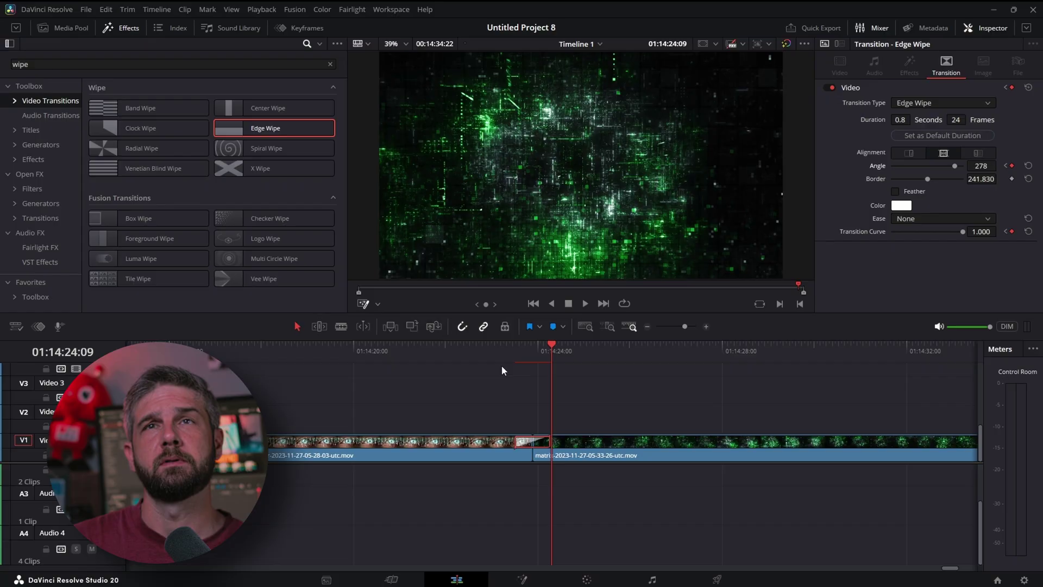
left_click(517, 353)
key("space")
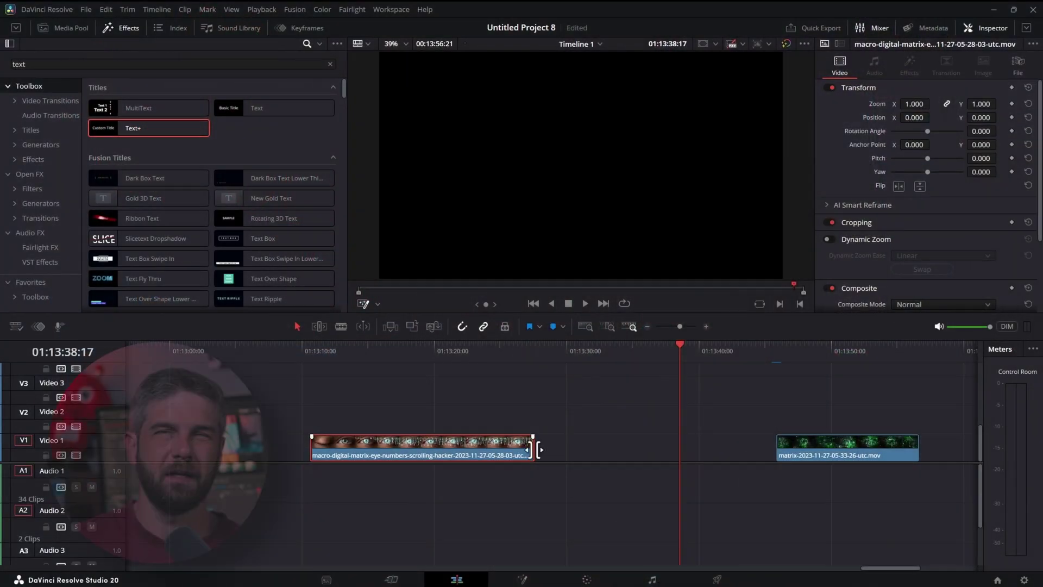
Extend the first V1 clip and split it at two playhead positions.
left_click_drag(540, 449, 706, 454)
left_click(387, 344)
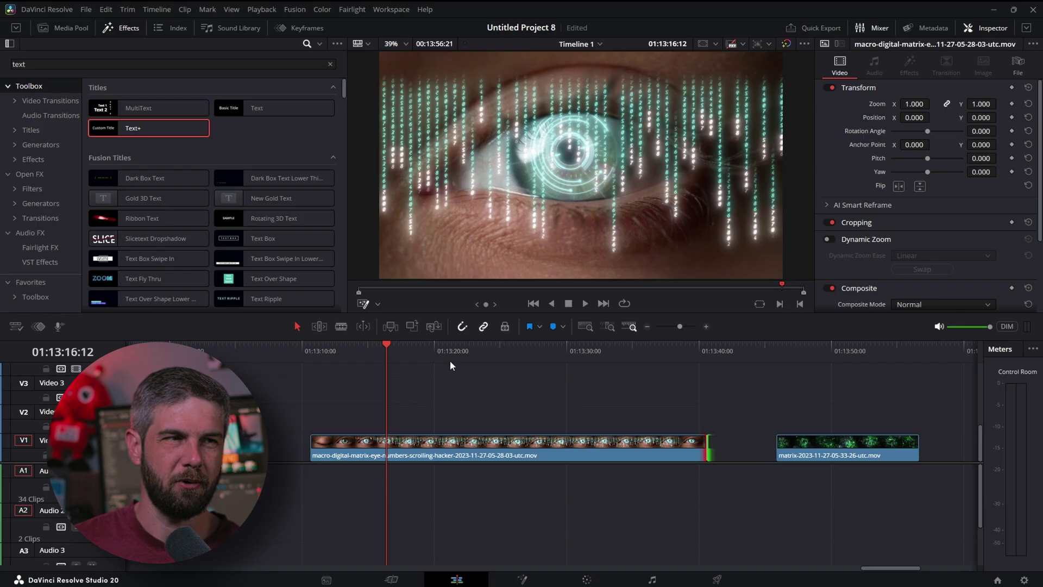
key("ctrl+backslash")
left_click(605, 344)
key("ctrl+backslash")
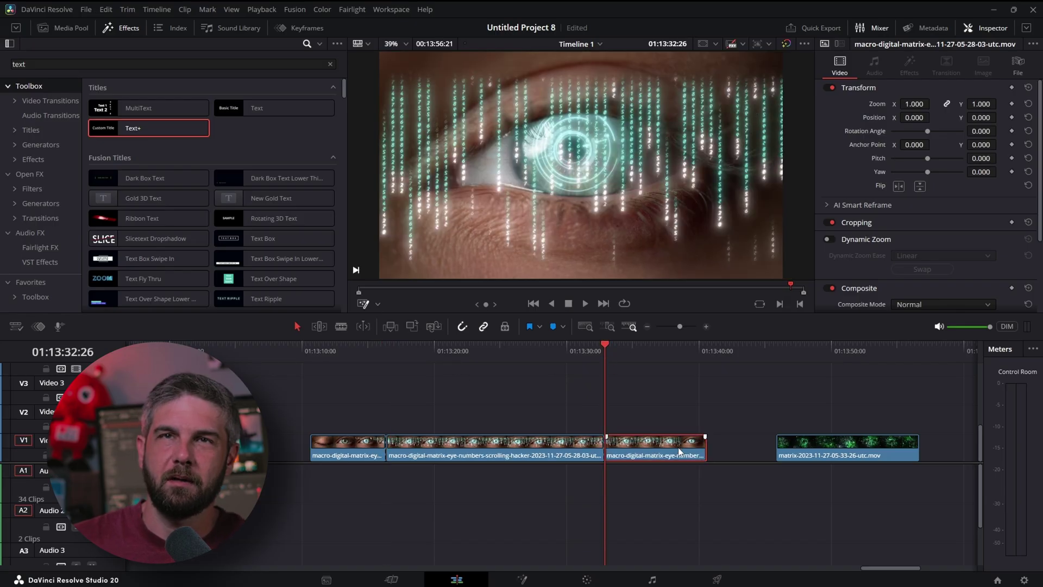
Delete the leading and trailing pieces, then slip the remaining eye clip's footage.
right_click(676, 448)
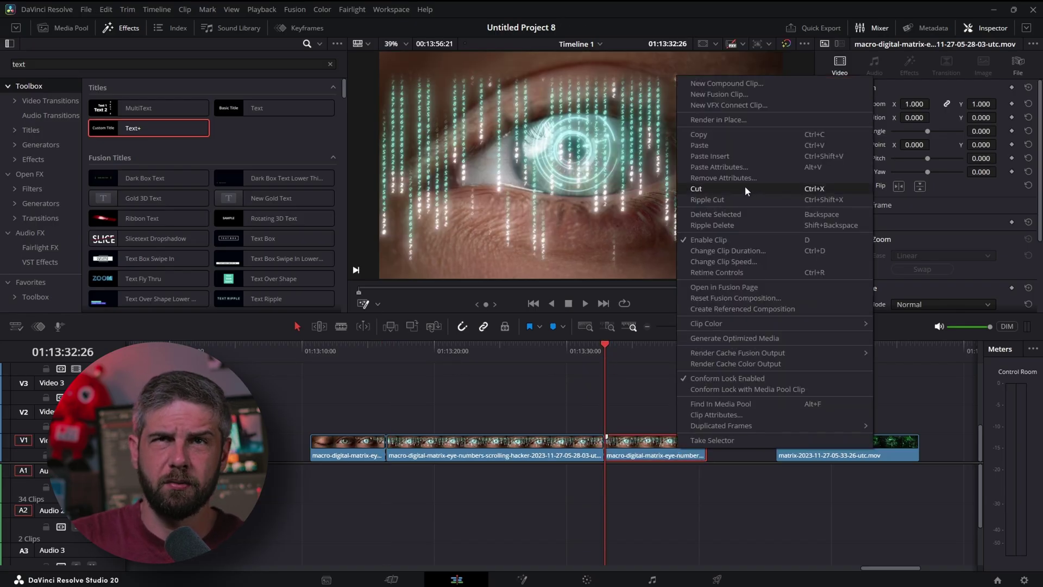
left_click(745, 186)
left_click(369, 452)
right_click(369, 452)
left_click(450, 191)
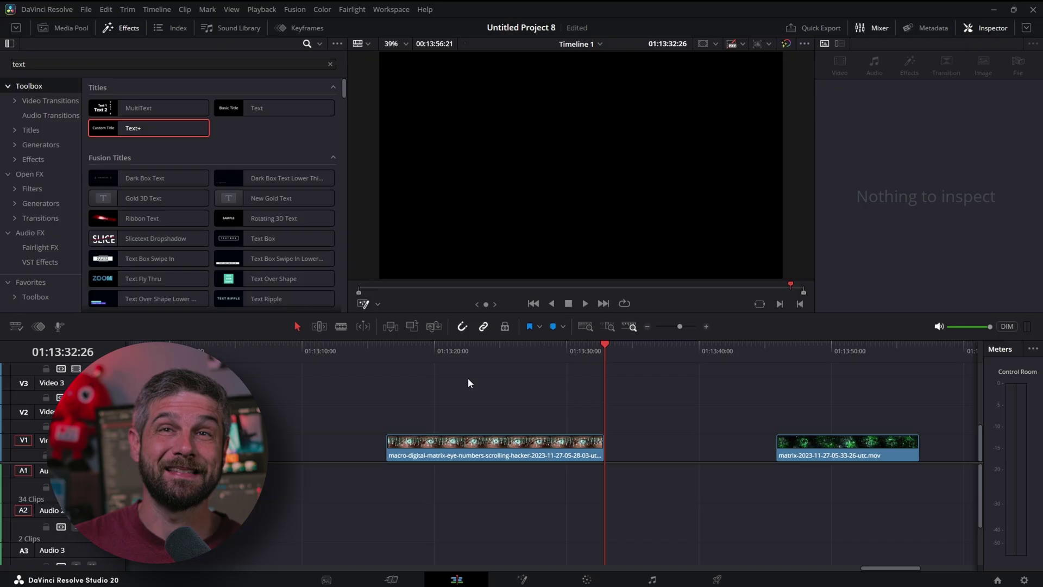
left_click(458, 346)
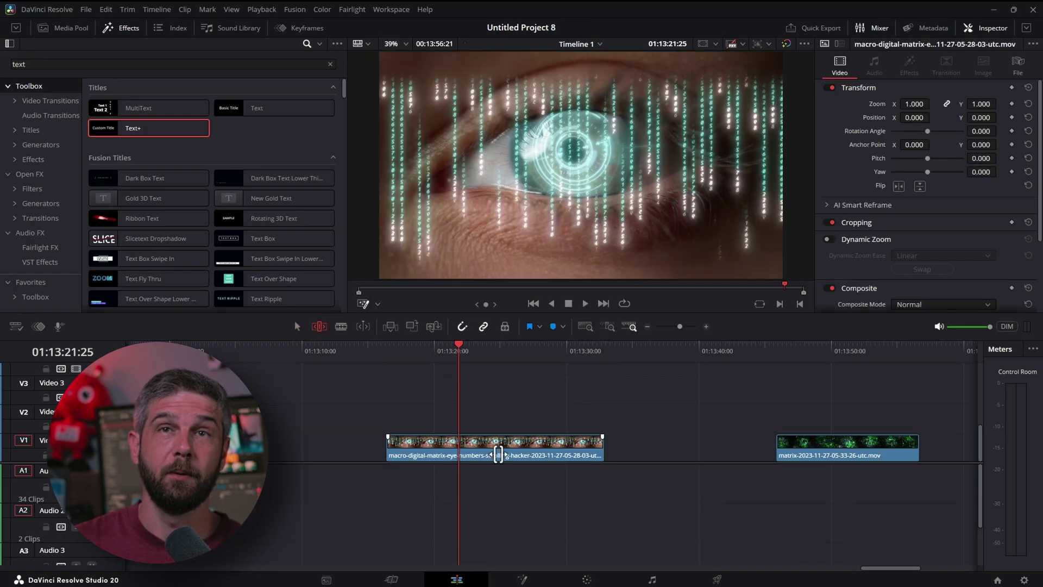
left_click_drag(498, 455, 275, 452)
left_click_drag(458, 347, 531, 372)
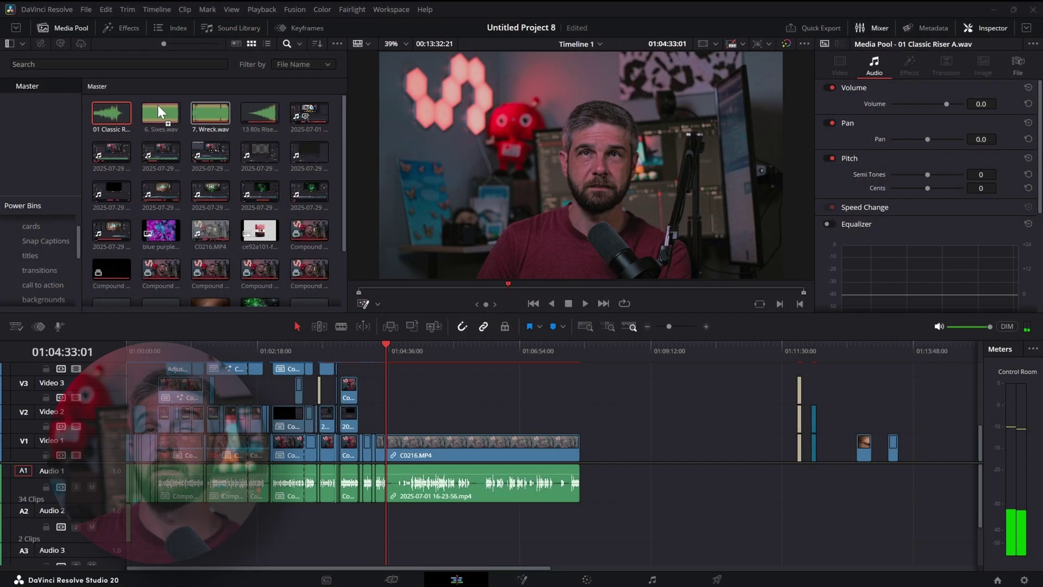
Drop 01 Classic Riser A.wav onto A1 and change its clip speed to 174%.
left_click_drag(157, 111, 664, 419)
left_click(667, 347)
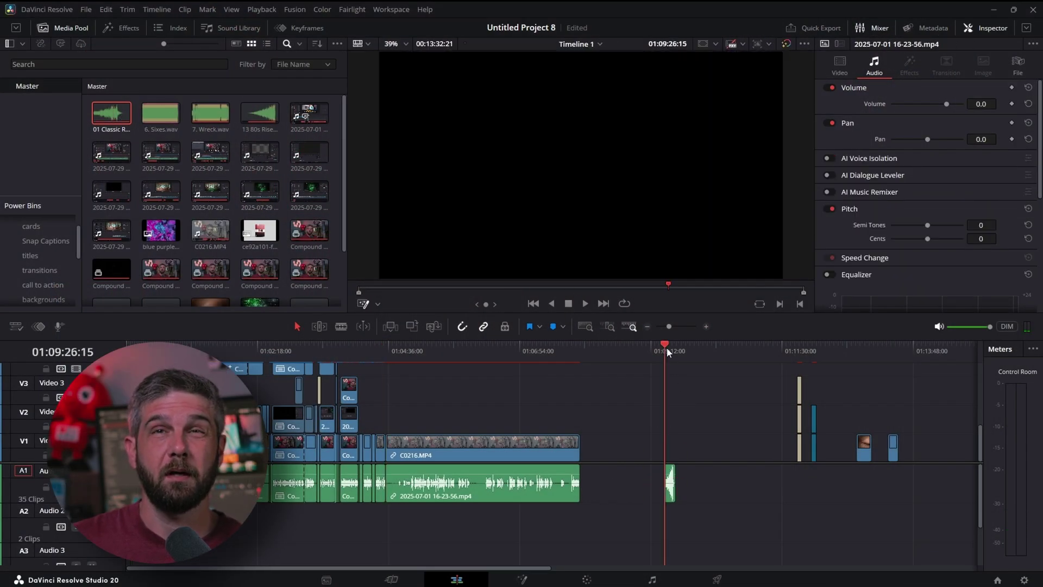
left_click_drag(673, 328, 681, 327)
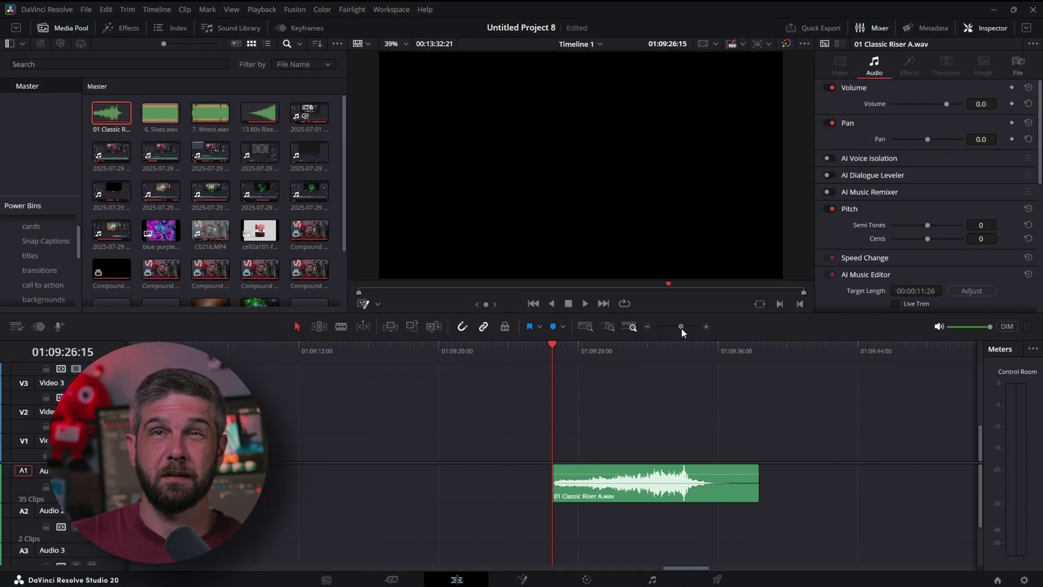
right_click(644, 480)
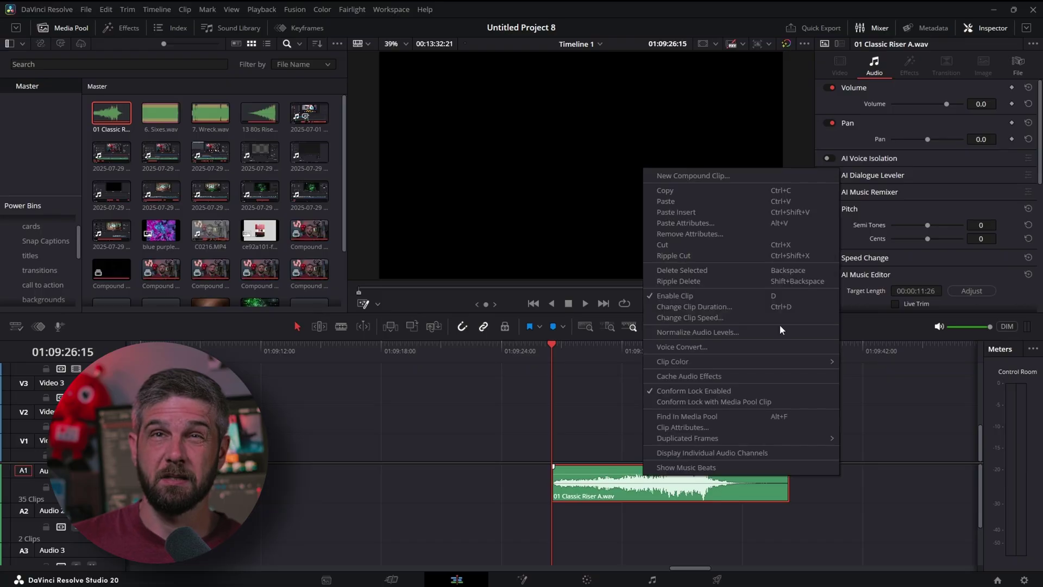
left_click(682, 317)
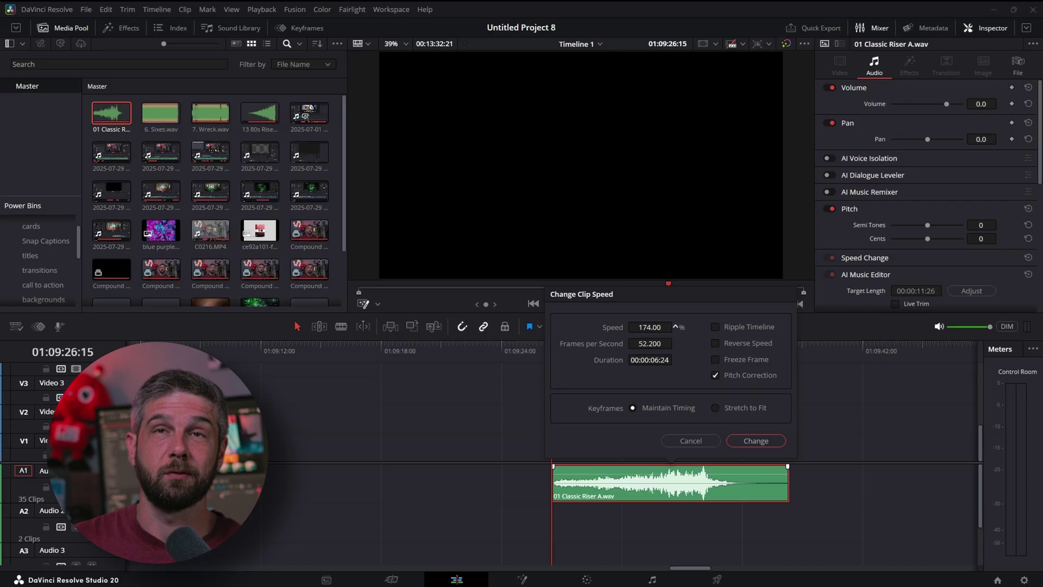
left_click(750, 441)
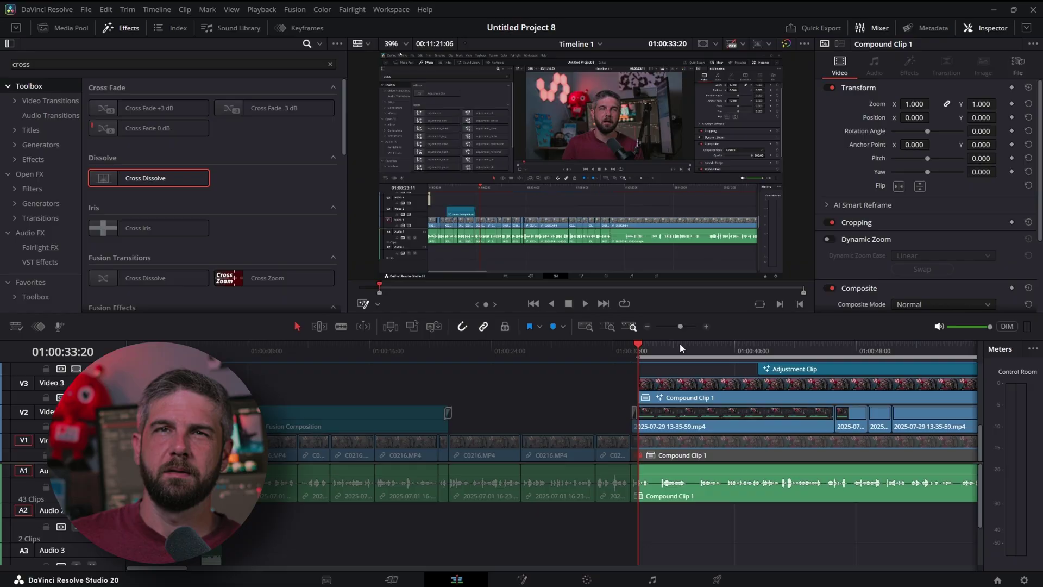
On the Deliver page, remove 'audio' from the file name and queue the first render job.
left_click_drag(685, 328, 673, 328)
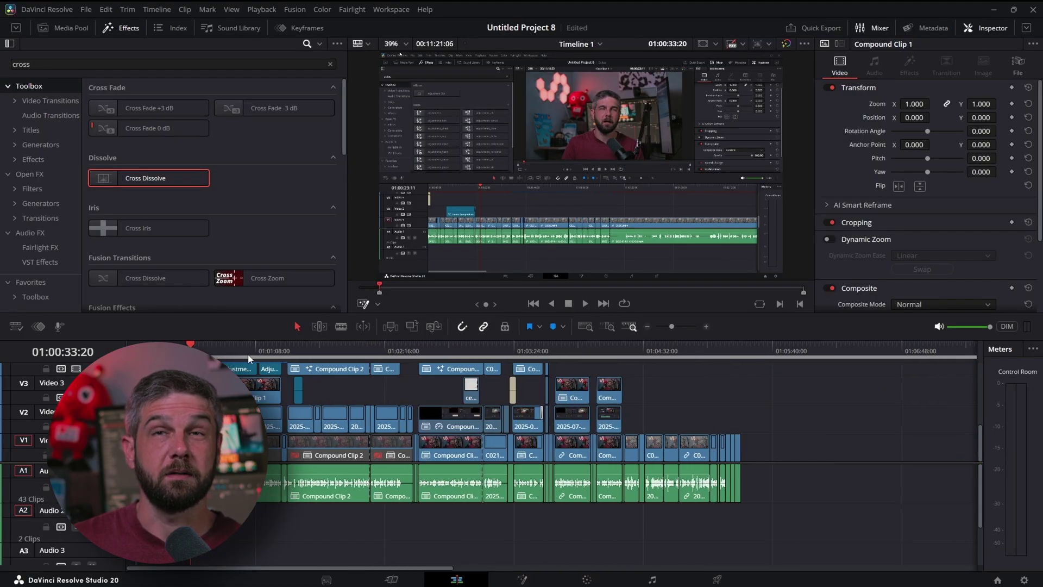
left_click(248, 354)
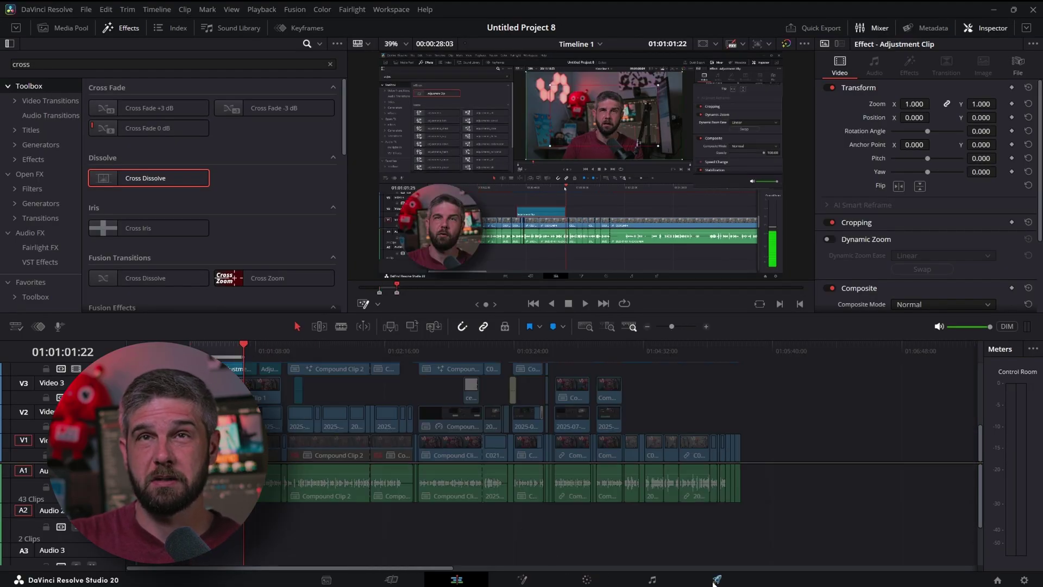
left_click(716, 580)
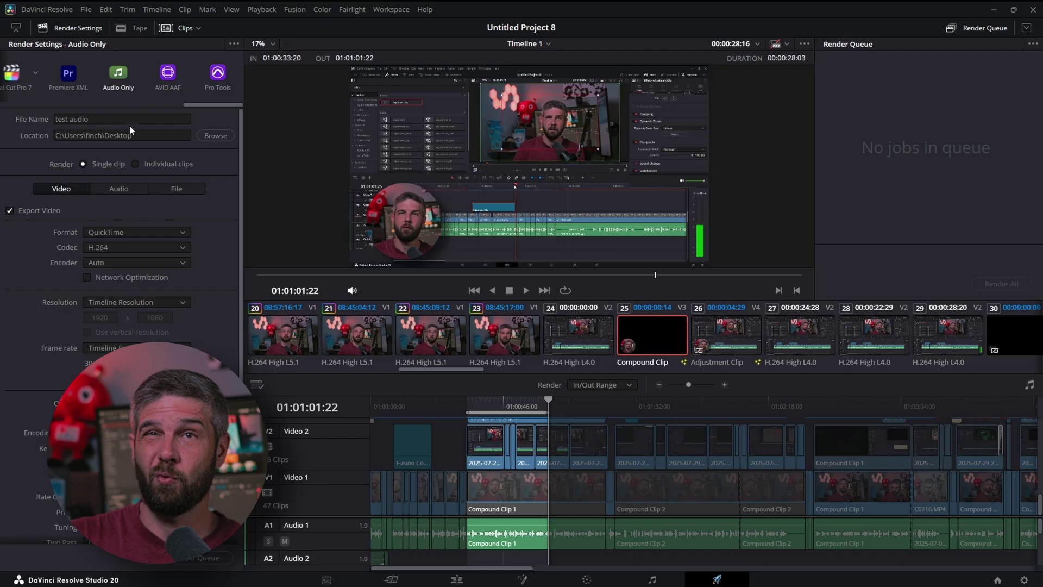
key("BackSpace")
key("BackSpace")
key("BackSpace")
key("BackSpace")
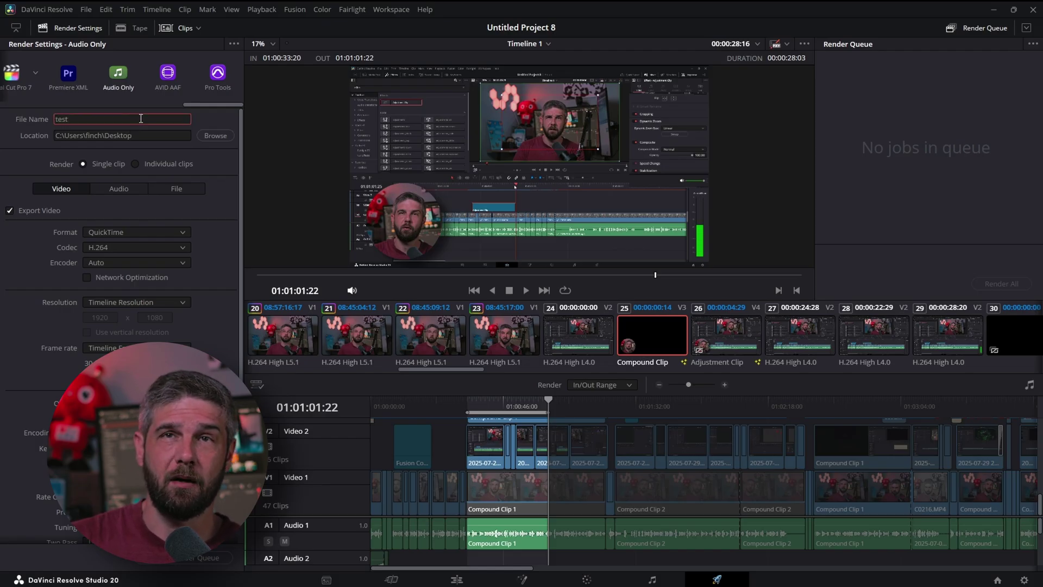
left_click(219, 564)
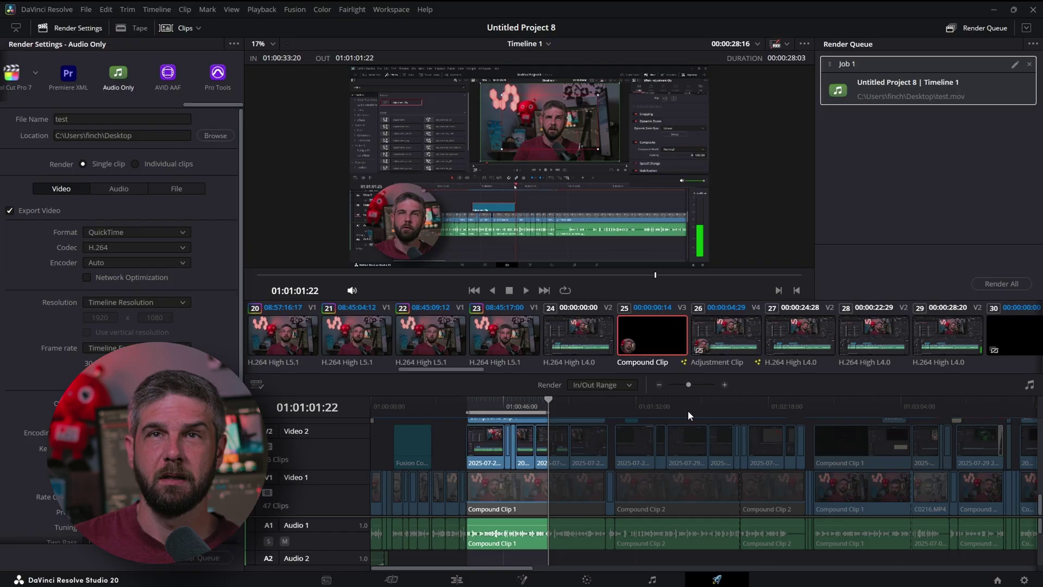
Queue a second job named 'test 2' covering 01:01:17:26 to 01:01:28:06.
left_click(110, 190)
left_click(80, 188)
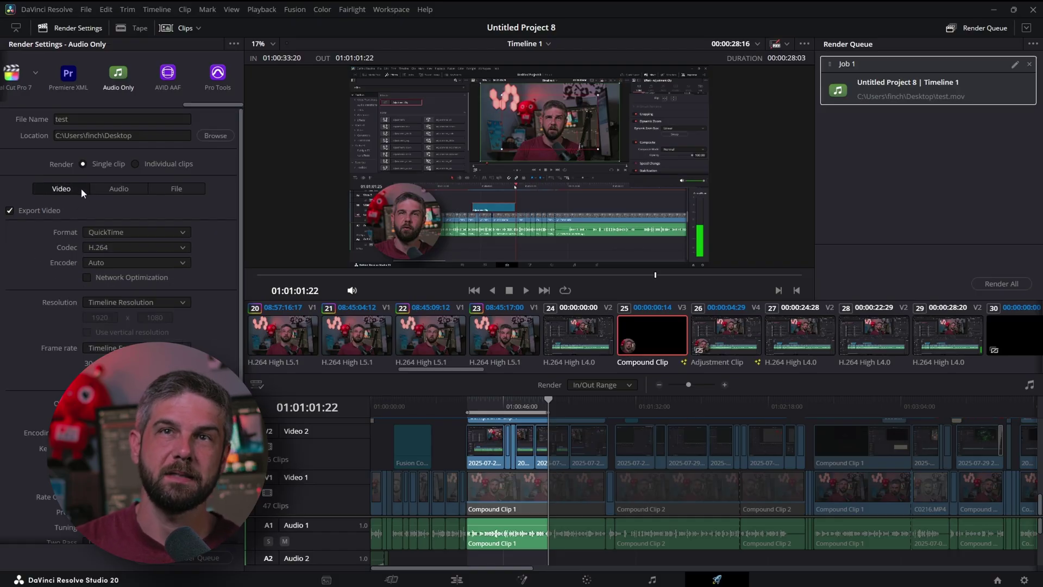
left_click(595, 412)
key("alt+x")
left_click(630, 405)
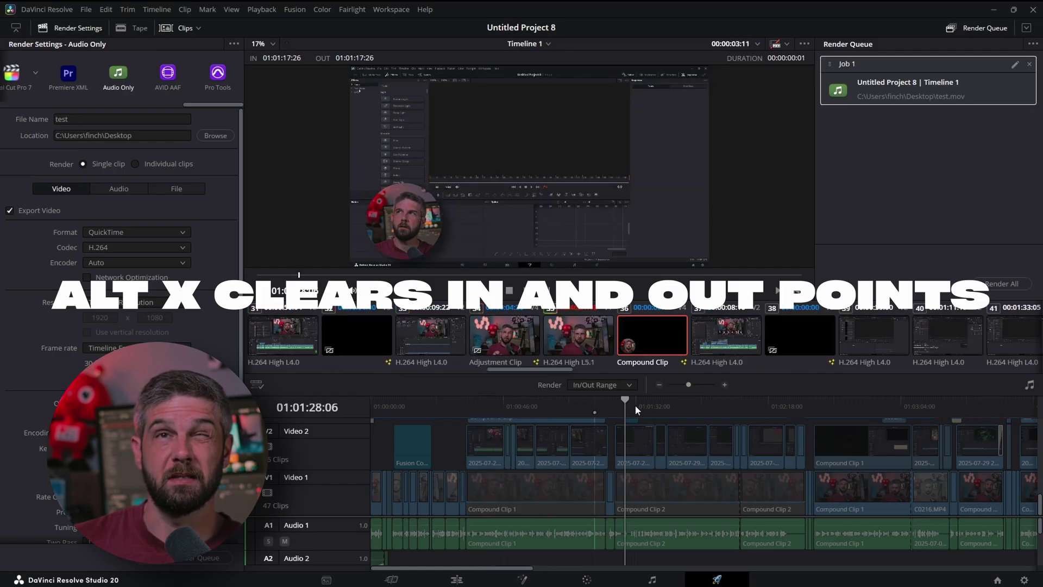
key("o")
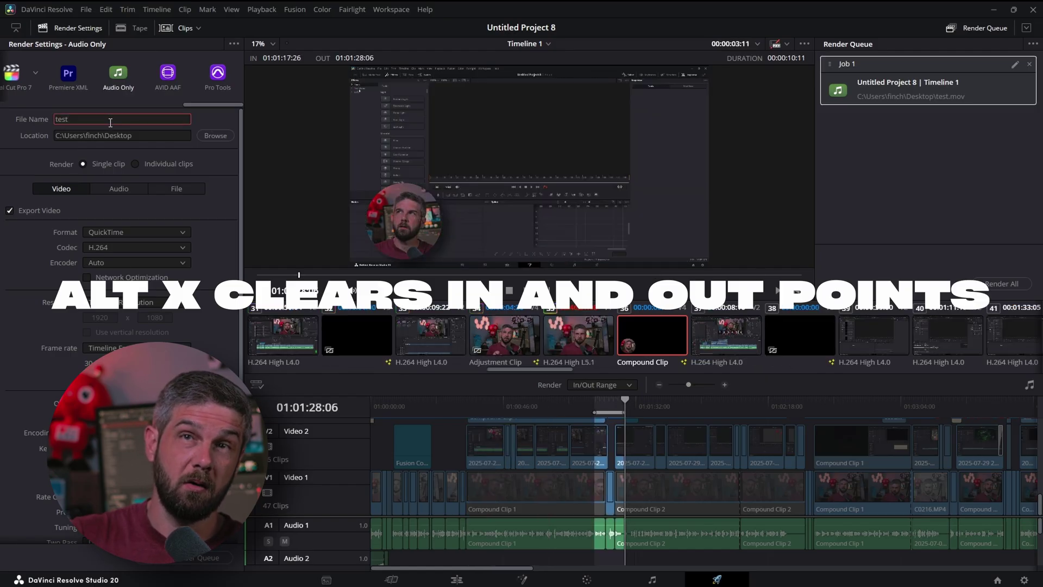
type("2")
left_click(194, 559)
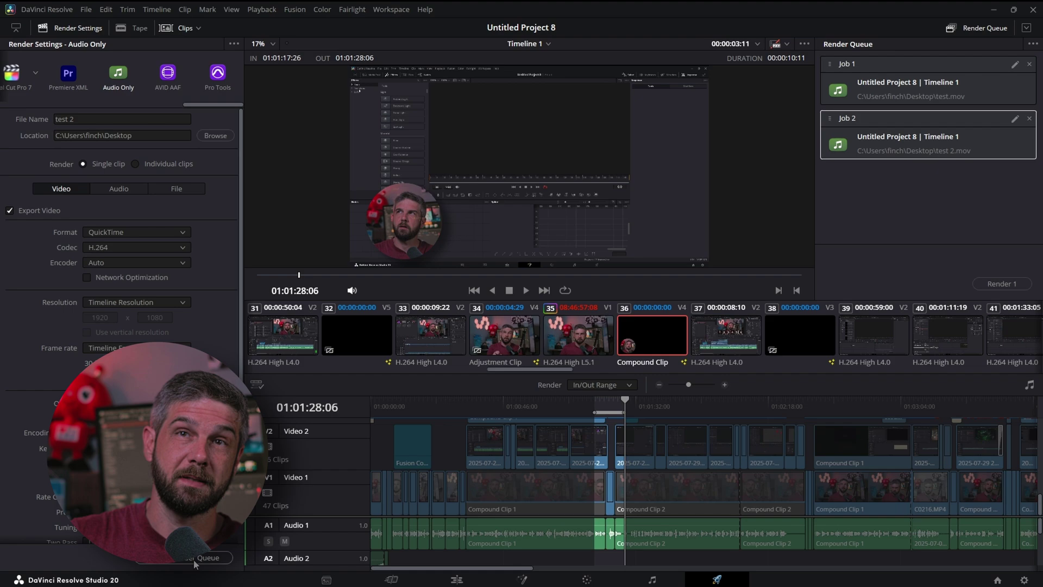
Queue a third job for 01:02:01:13 to 01:02:30:21, then render all three jobs.
key("alt+x")
left_click(723, 409)
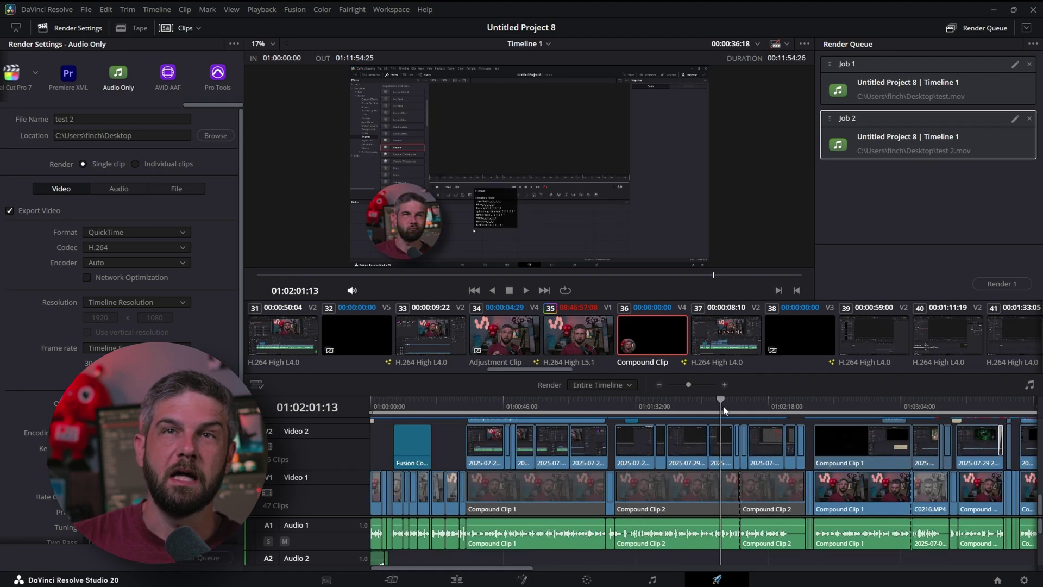
key("i")
left_click(804, 407)
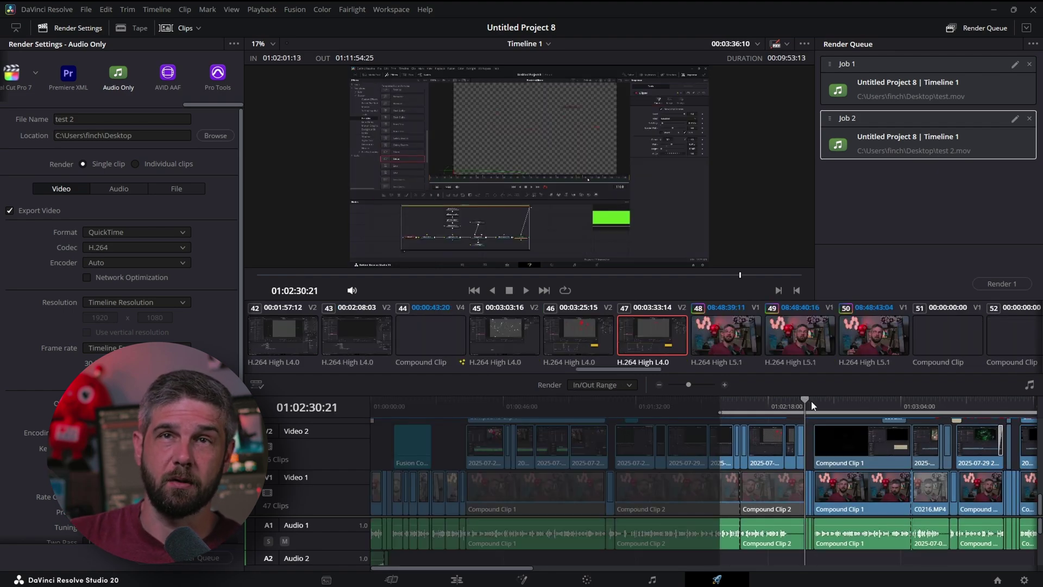
key("o")
left_click(207, 560)
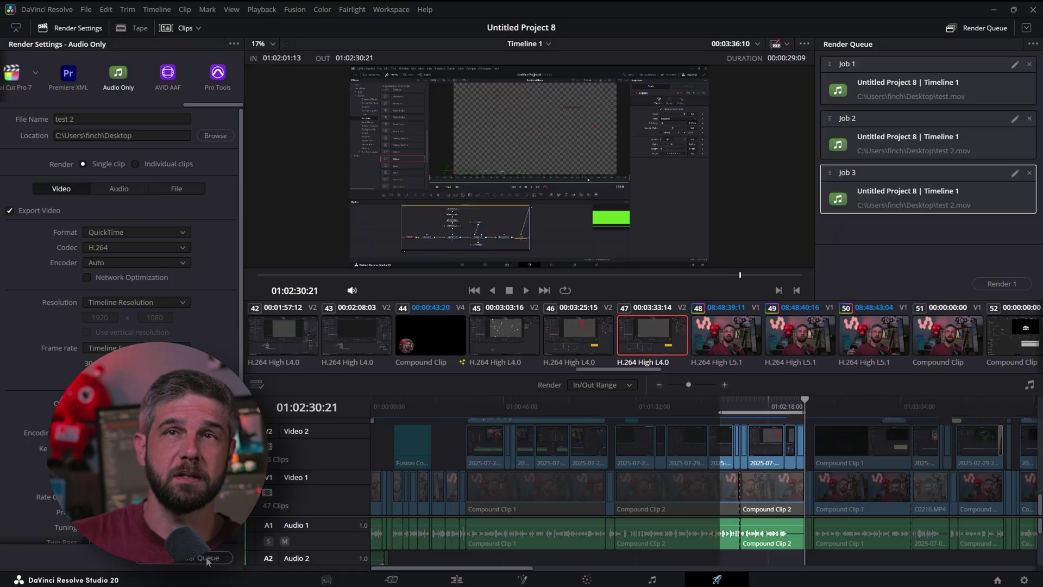
left_click(969, 228)
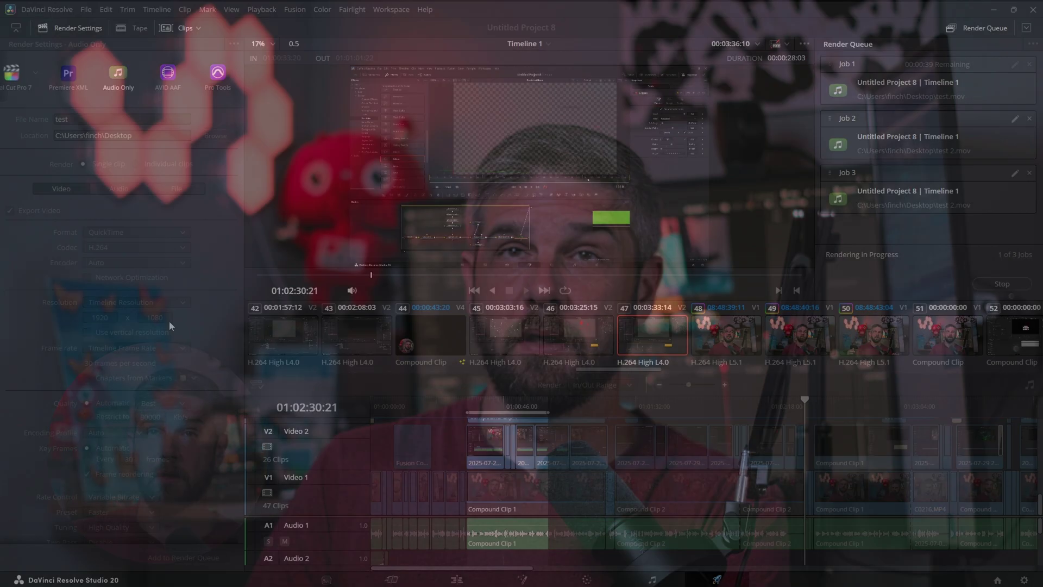